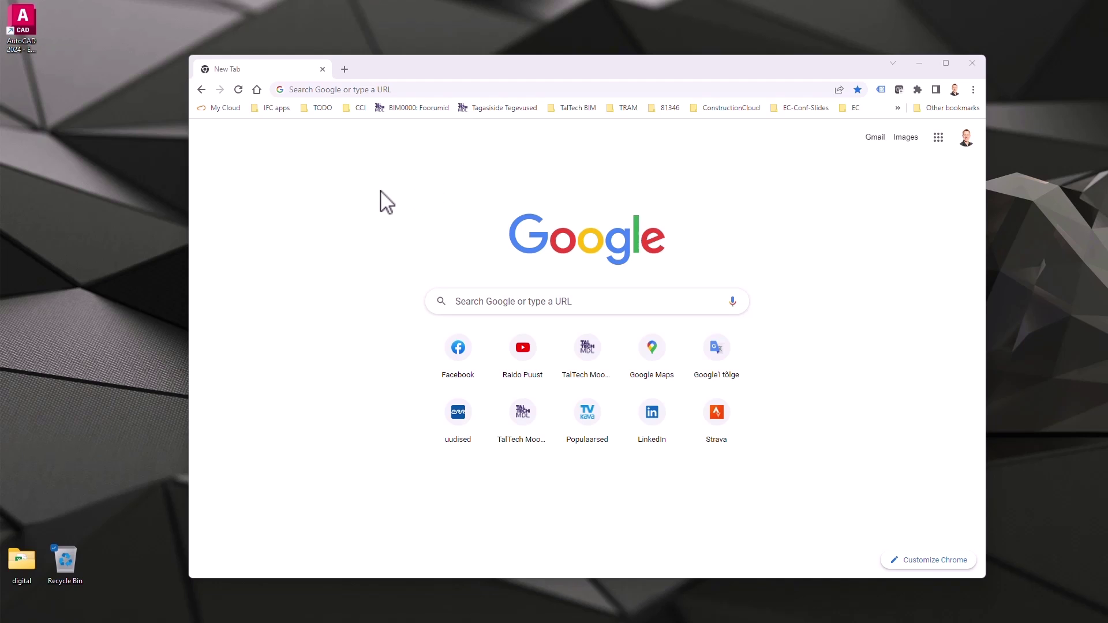
Step: Go to autodesk.com/civil3D and start the Civil 3D free trial
click(424, 90)
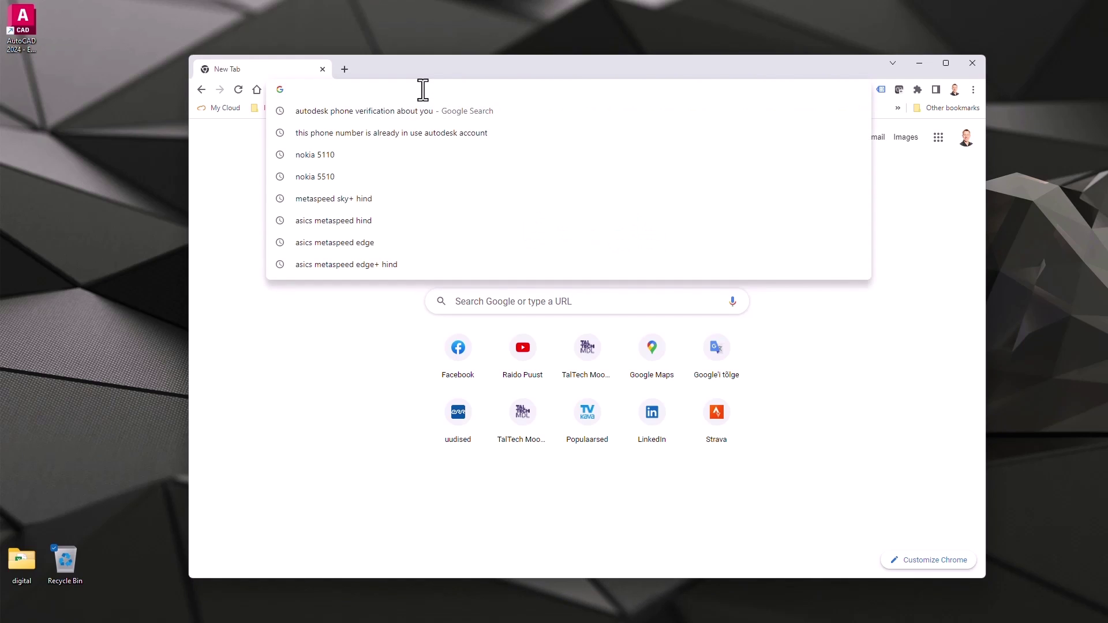
text(autodesk.com)
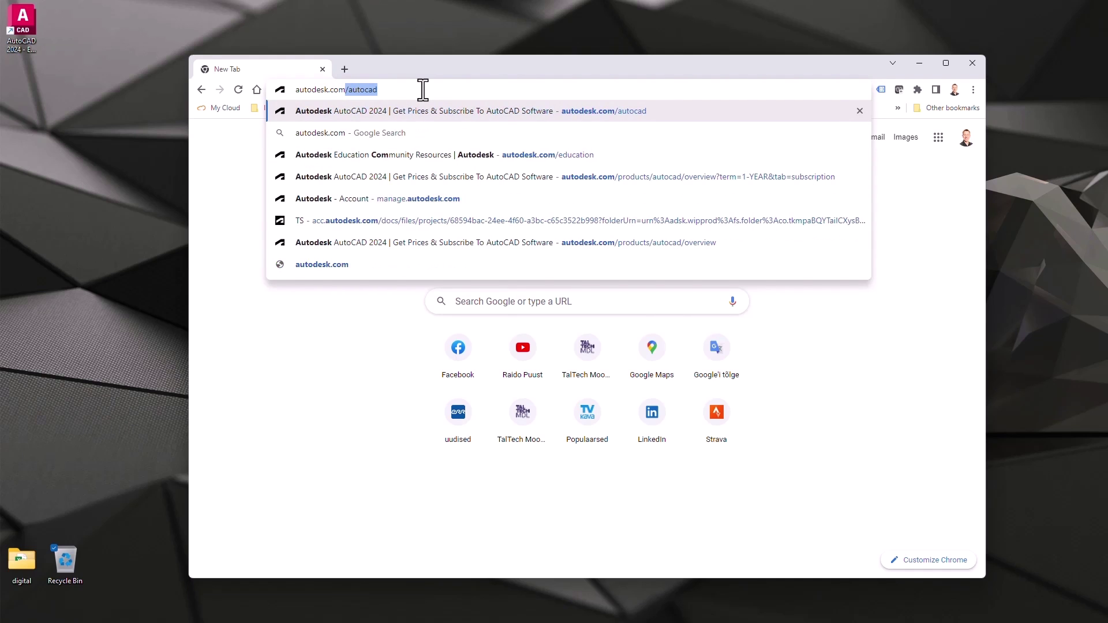
text(/civil3D)
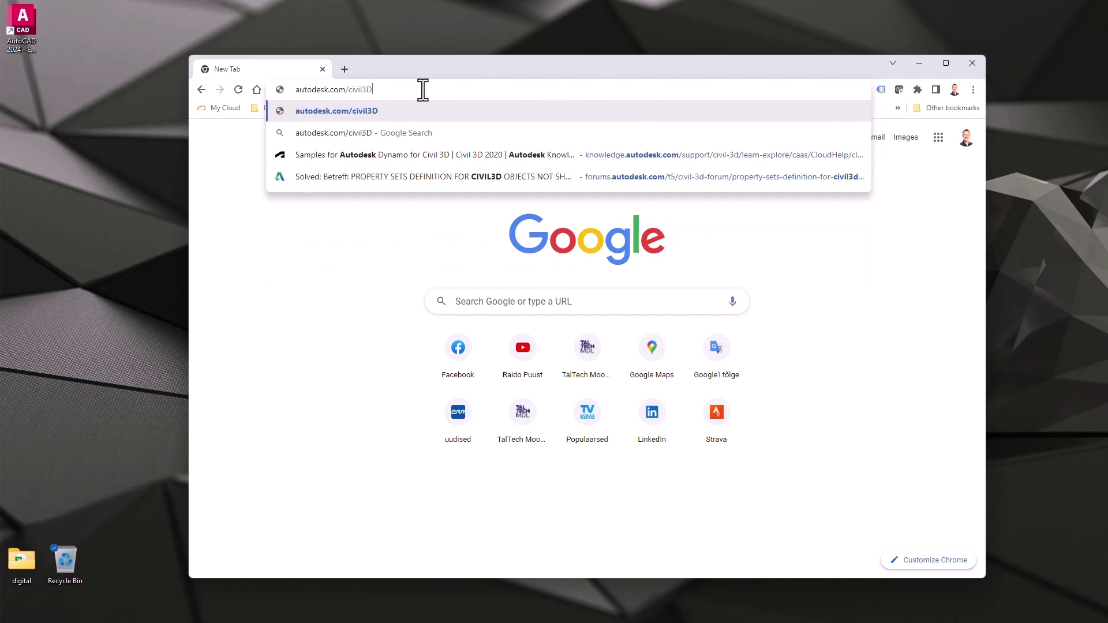
key(Return)
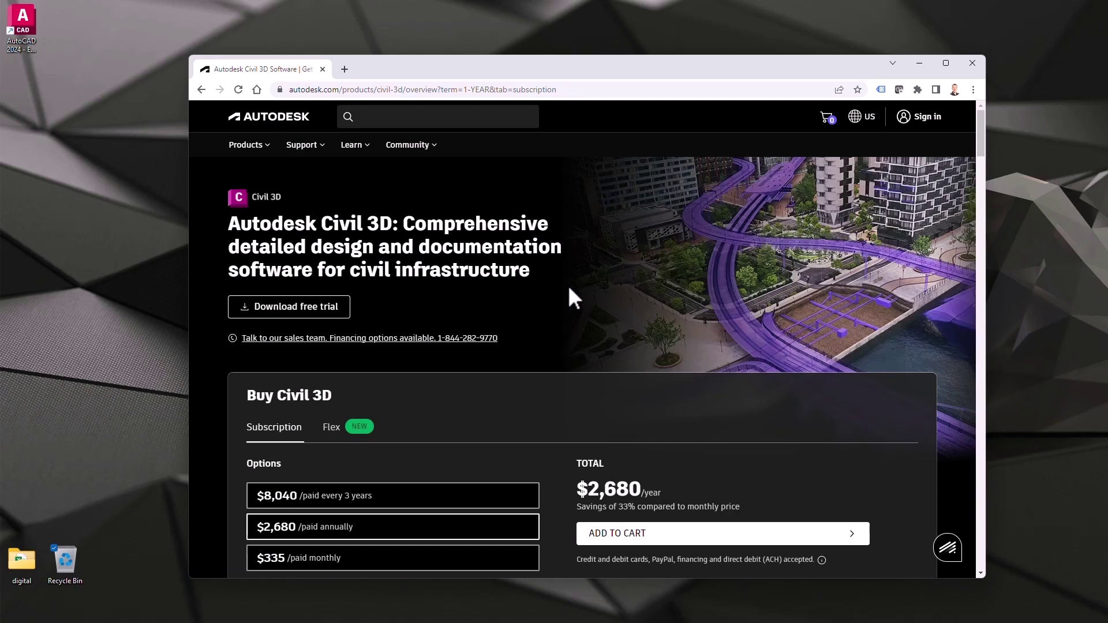
click(295, 319)
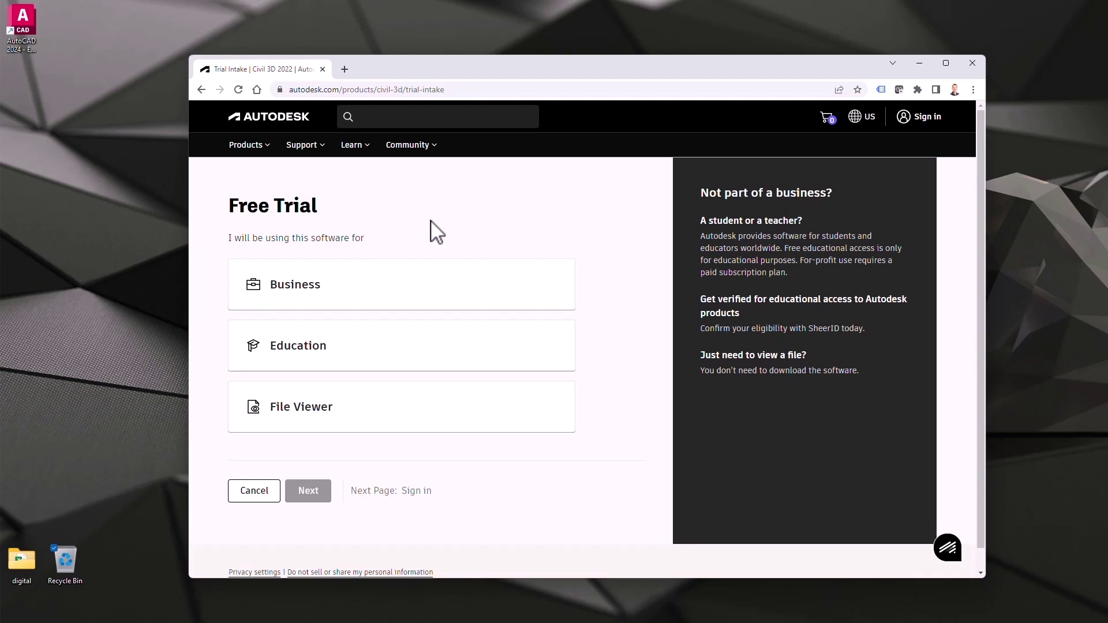
Step: Choose Business use for the trial and sign in with the account email and password
click(378, 298)
click(309, 497)
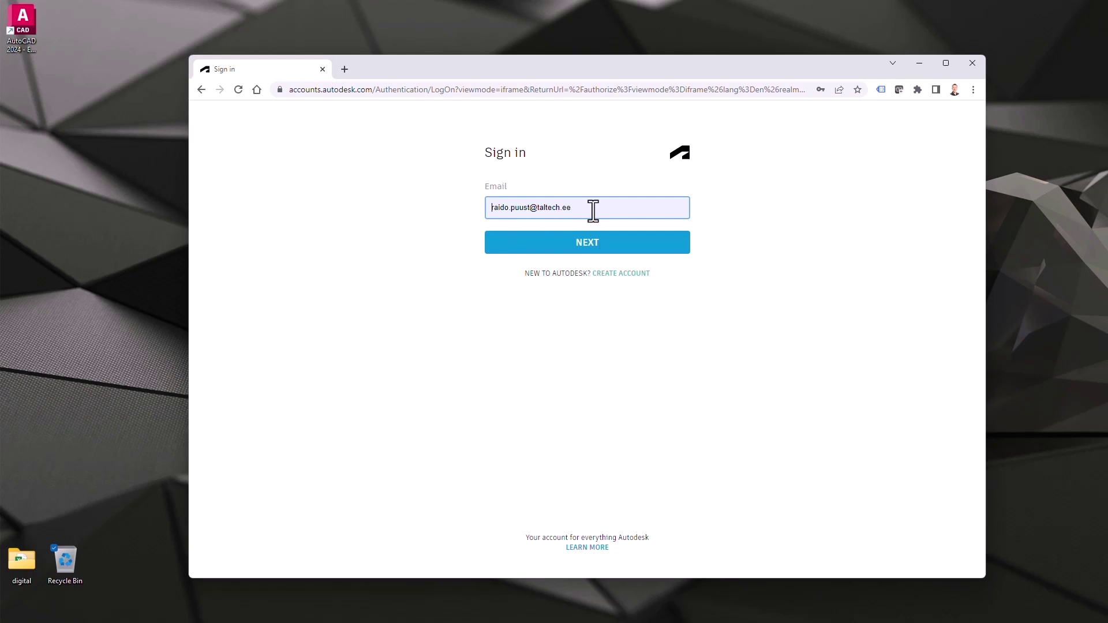
click(578, 247)
key(Return)
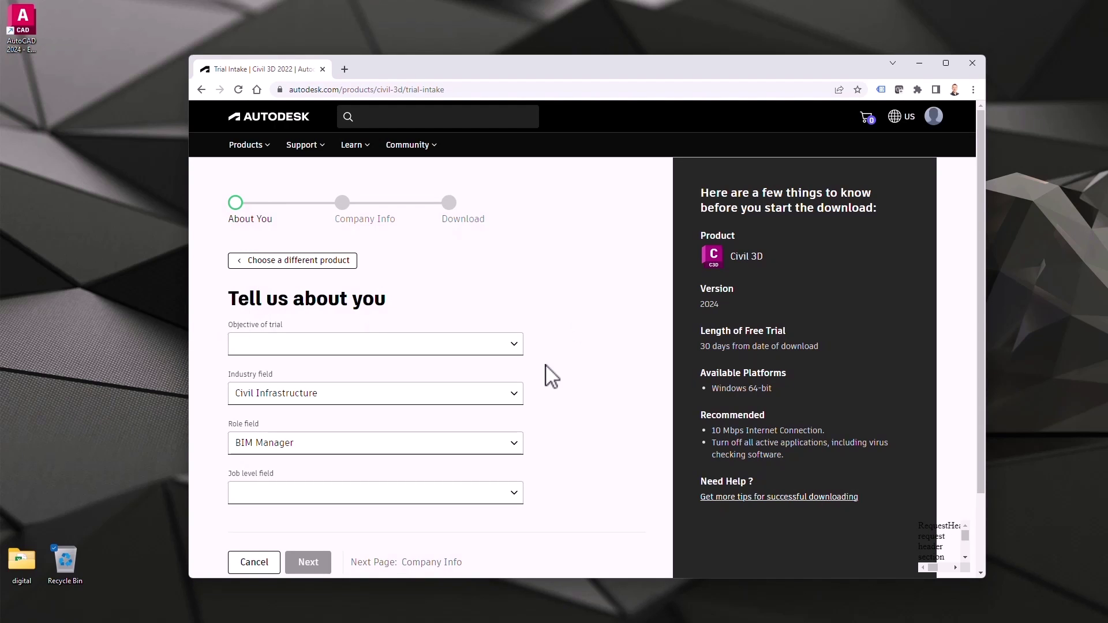
Step: Set the trial objective to evaluating for my team and job level to Manager, then pass Company Info
click(475, 347)
click(290, 457)
click(274, 500)
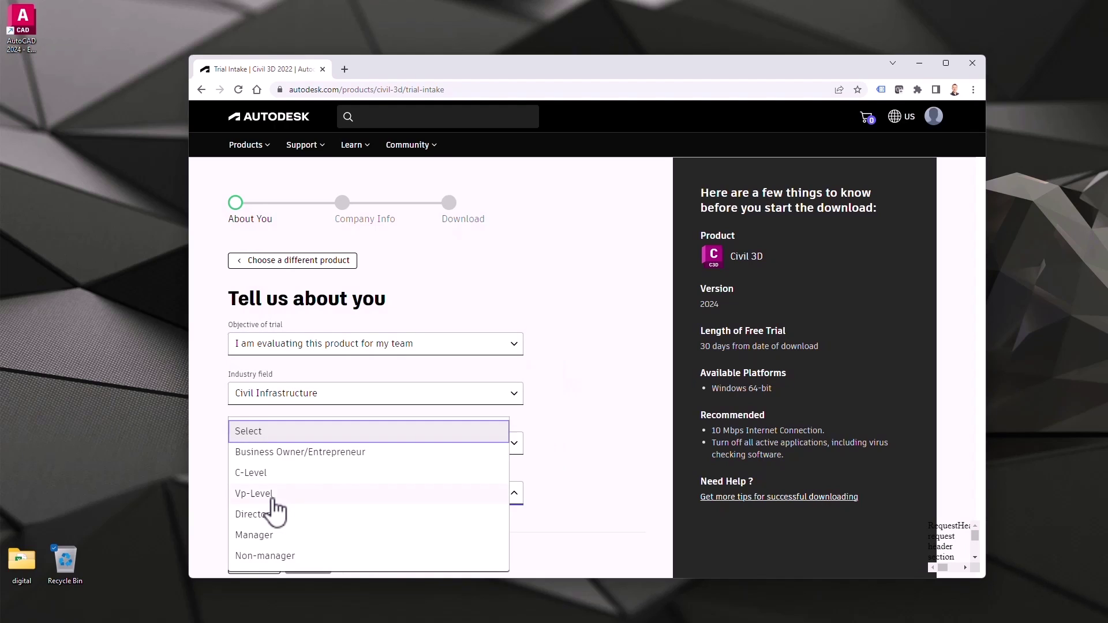
click(263, 538)
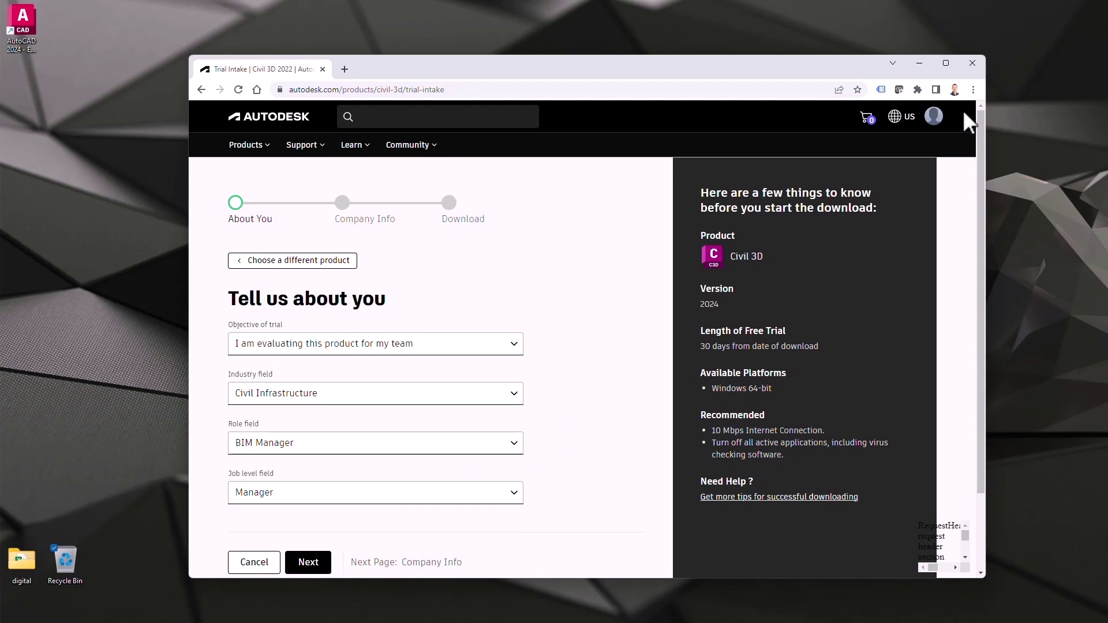
click(310, 563)
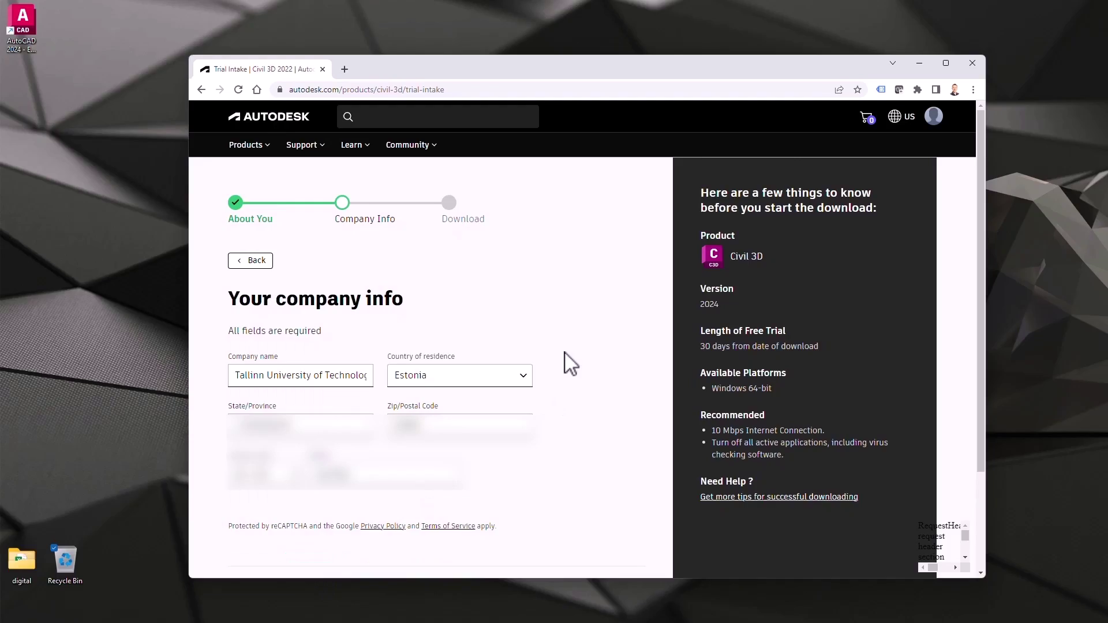
key(super+Up)
click(212, 544)
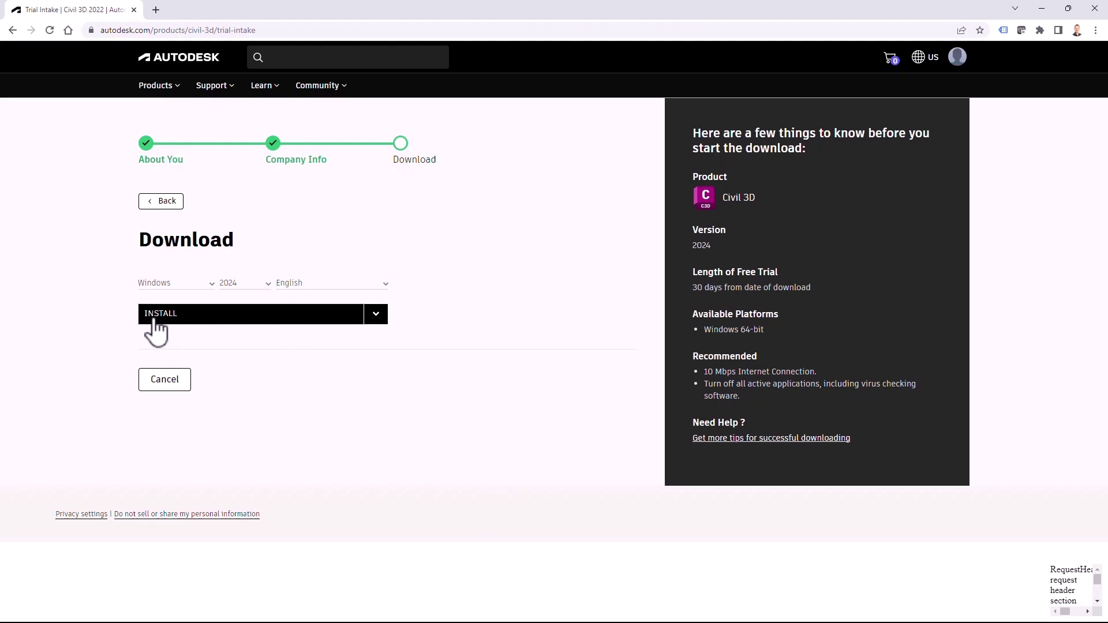
Step: Choose DOWNLOAD from the INSTALL dropdown for the Windows 2024 English trial
click(381, 328)
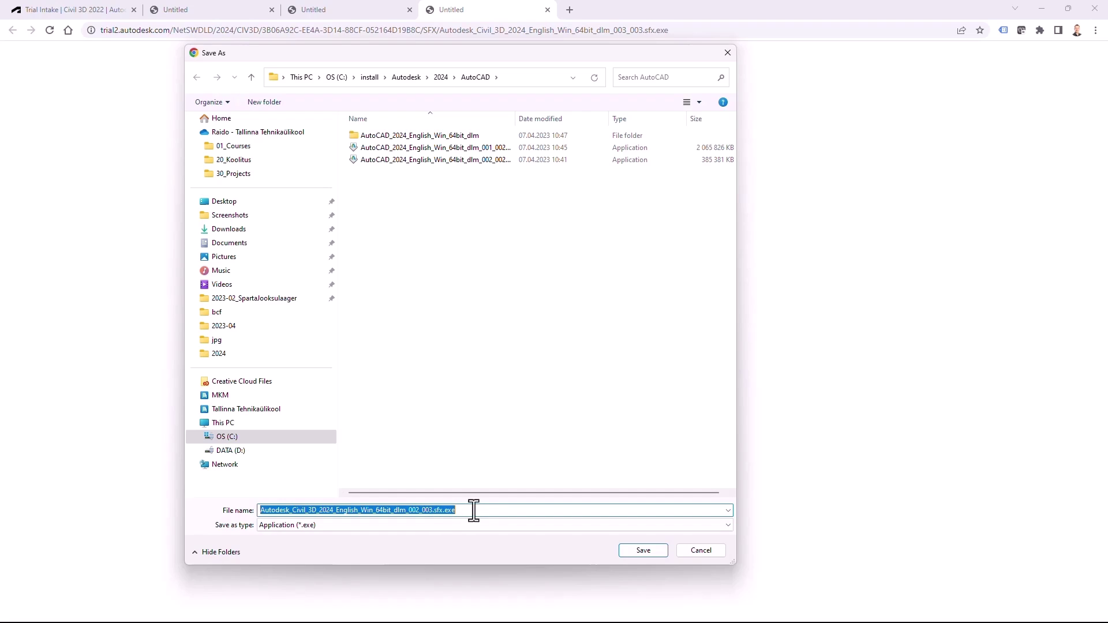
Step: Create a Civil3D folder under install\Autodesk\2024 and copy its path
click(418, 512)
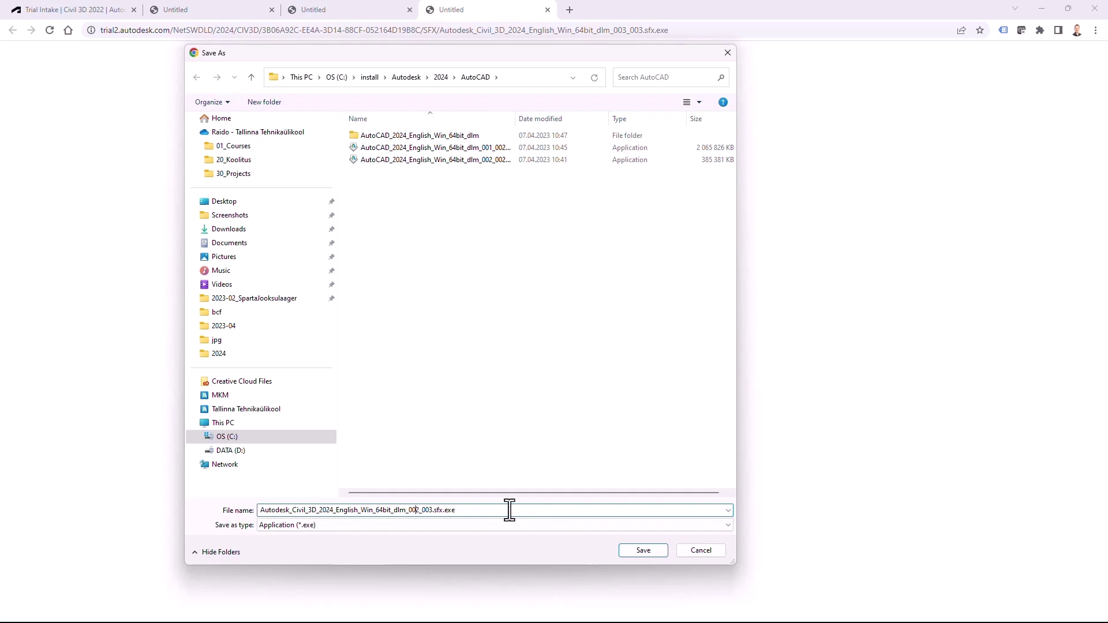
click(441, 77)
right_click(397, 197)
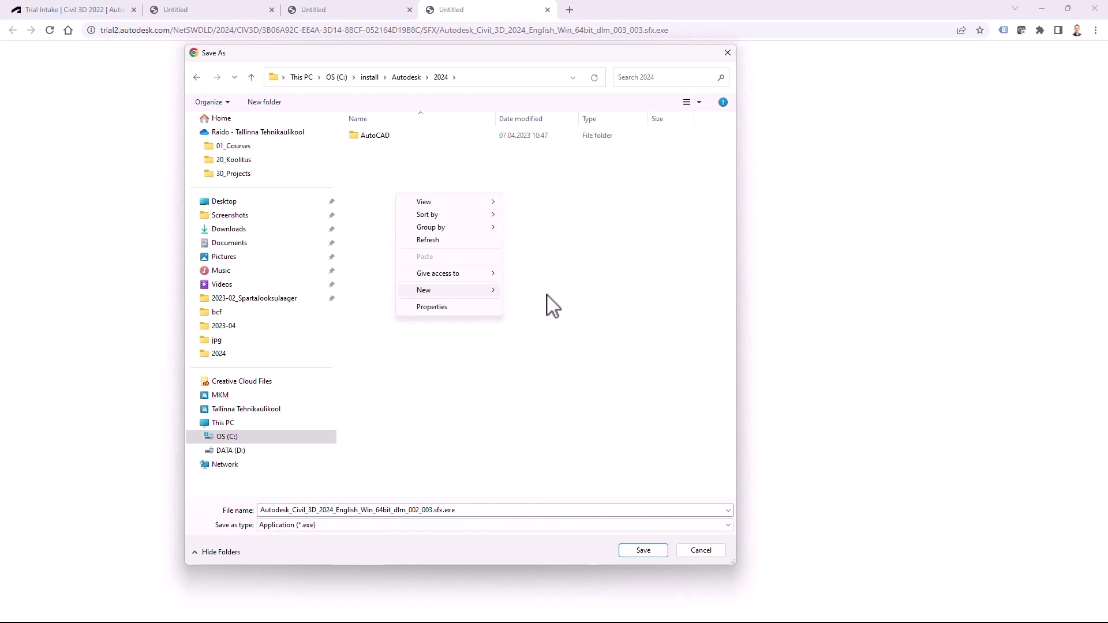
click(347, 78)
right_click(353, 83)
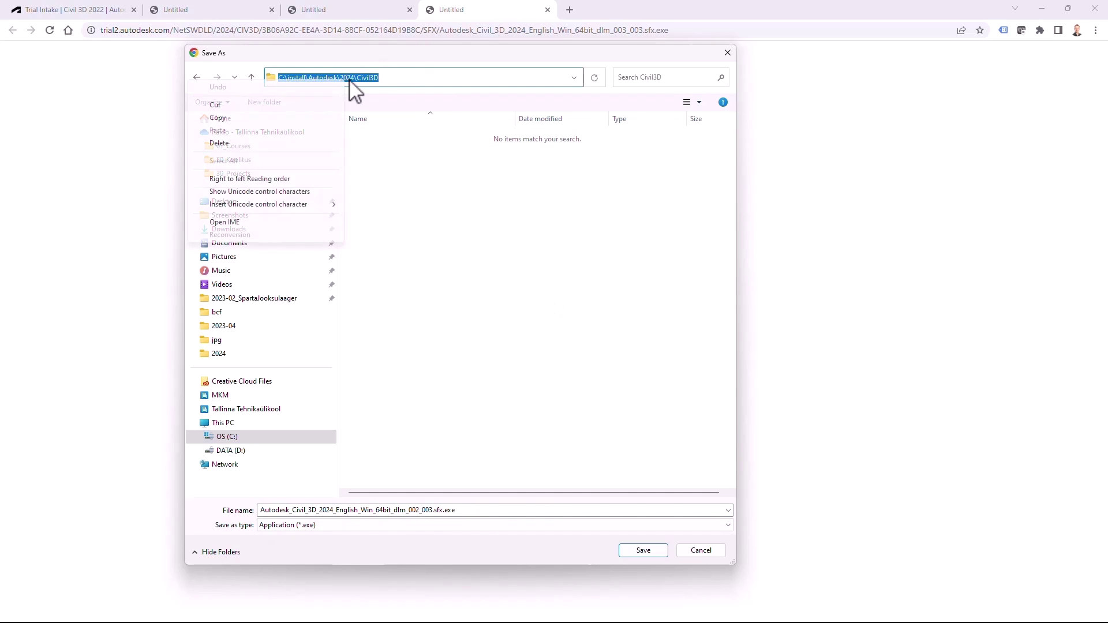
click(217, 118)
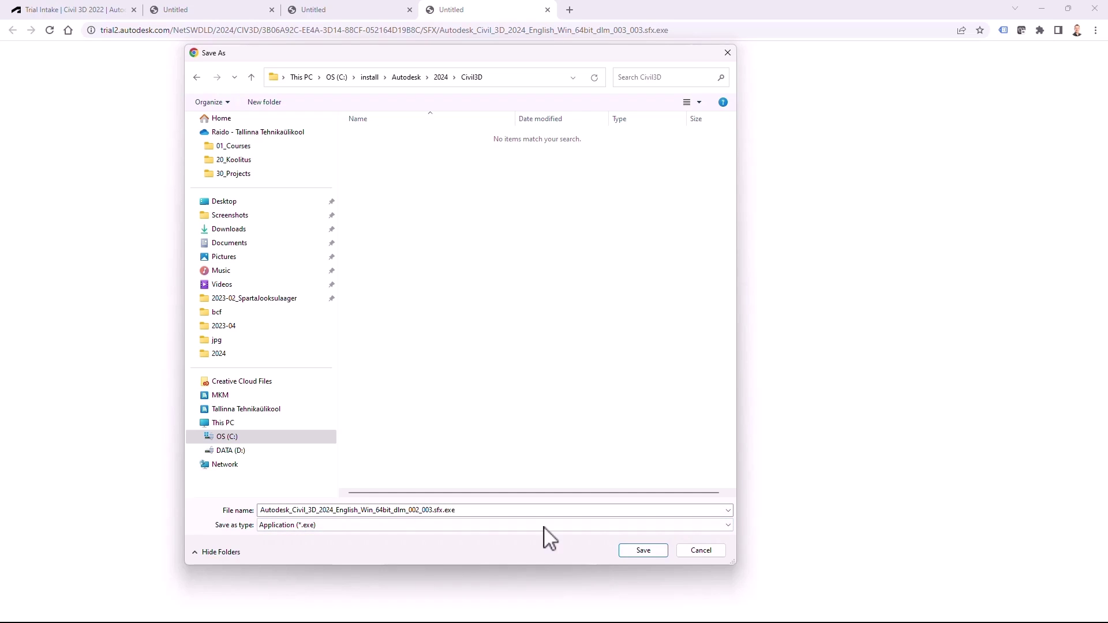
Step: Save all three Civil 3D installer files into the Civil3D folder
click(639, 552)
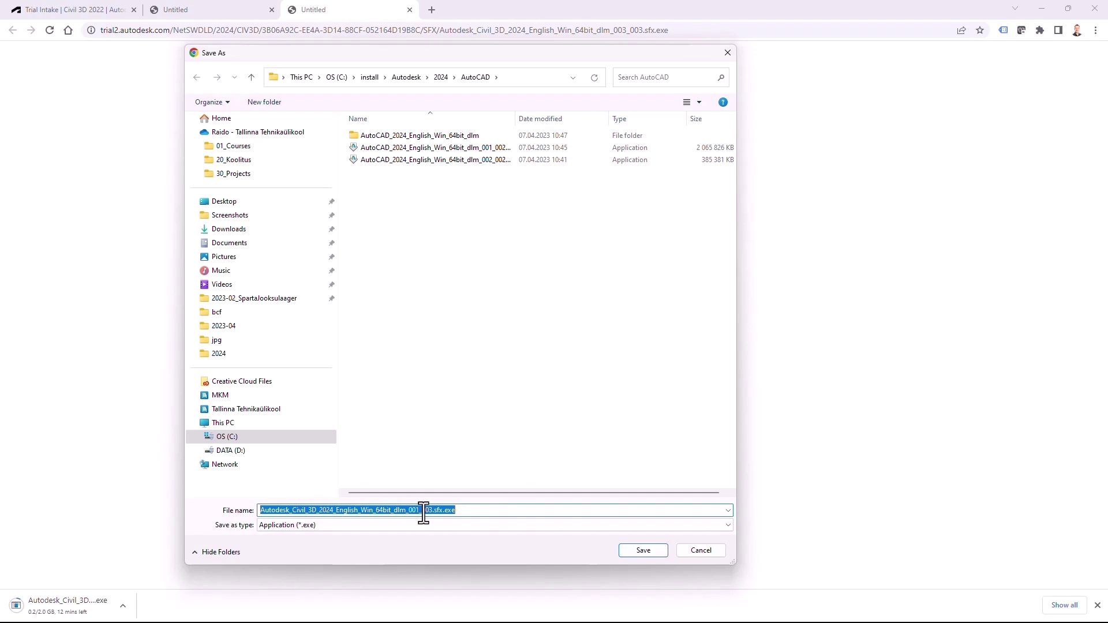
click(639, 552)
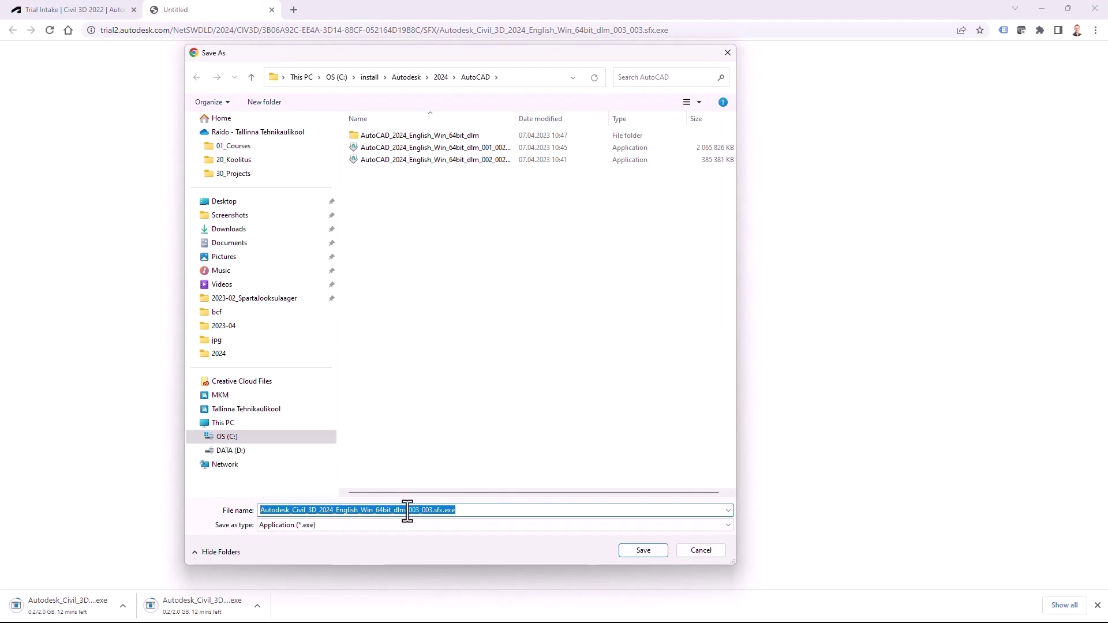
click(643, 551)
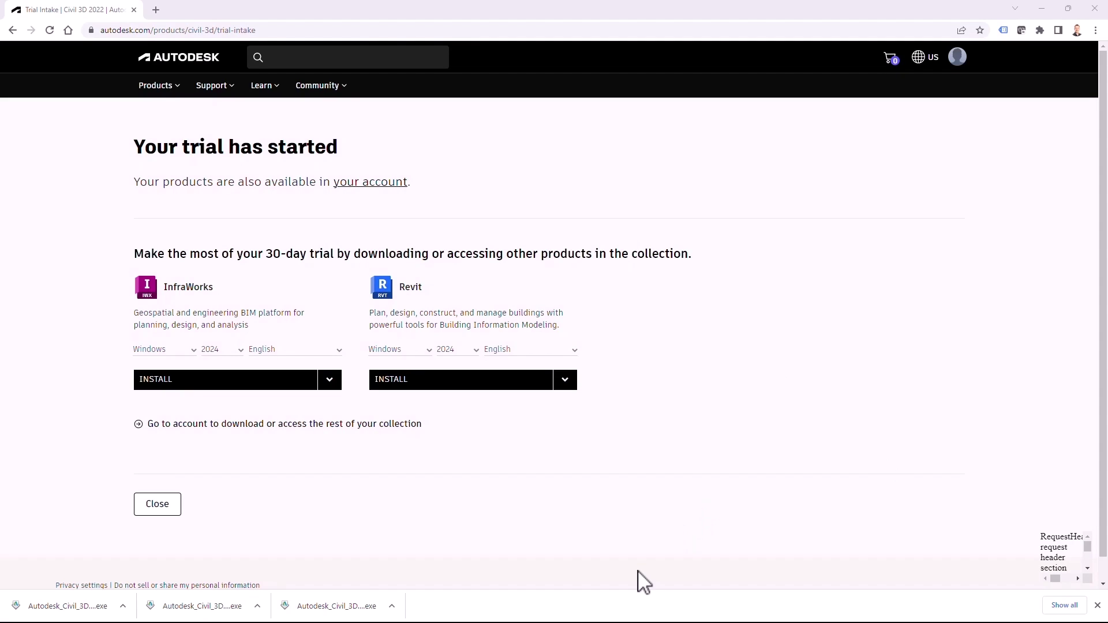
Step: Show the downloads in the Civil3D folder and run the 001_003 .sfx.exe installer
click(76, 613)
drag(490, 72, 483, 59)
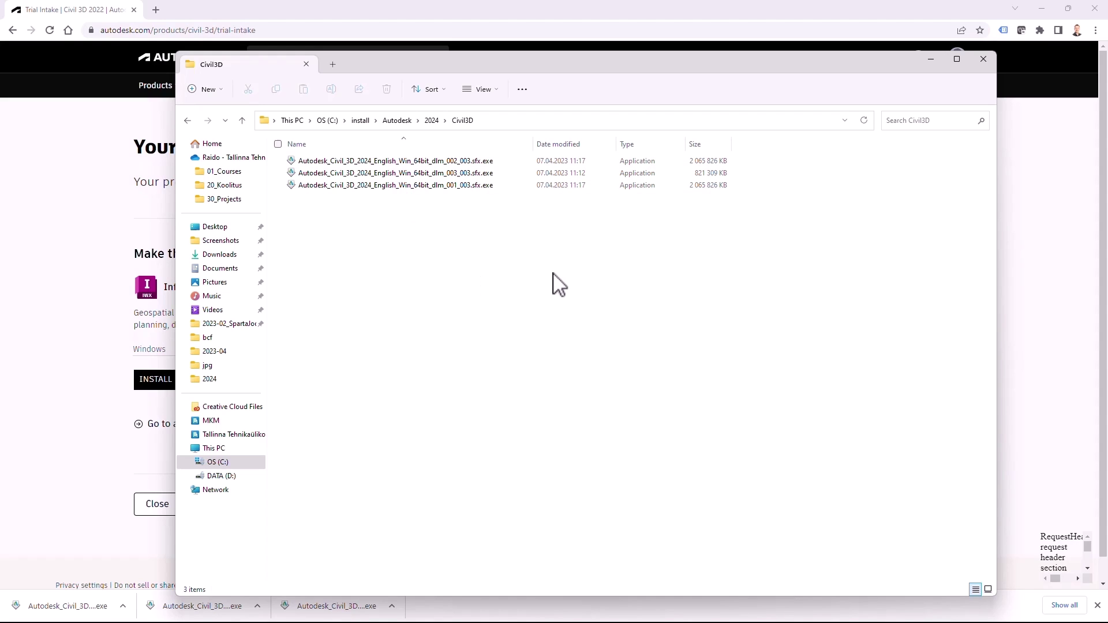
mouse_move(394, 185)
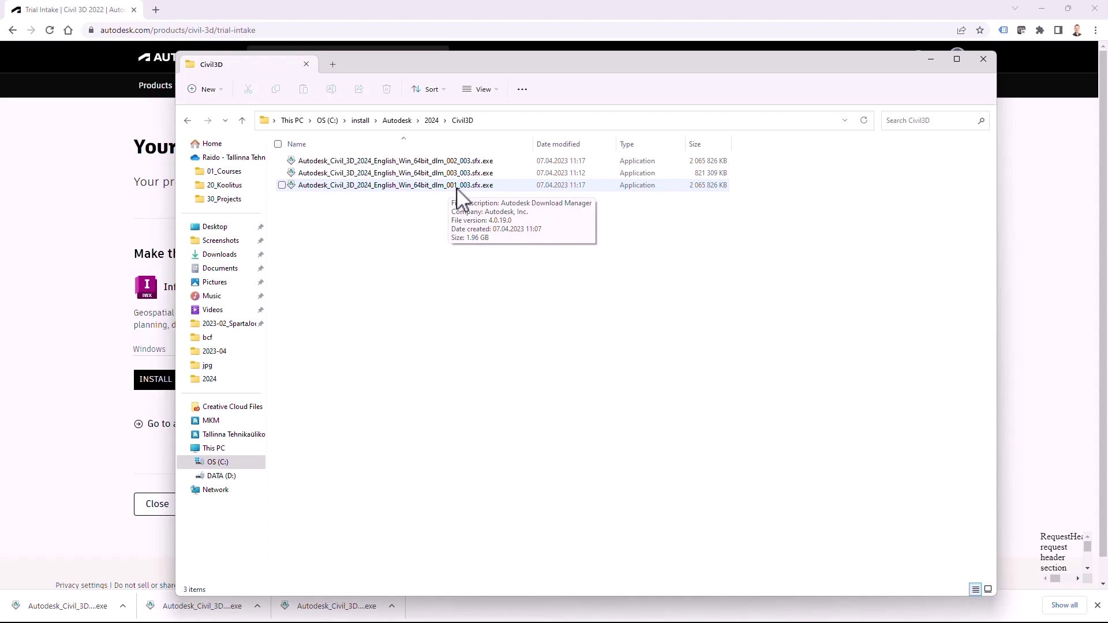
double_click(442, 185)
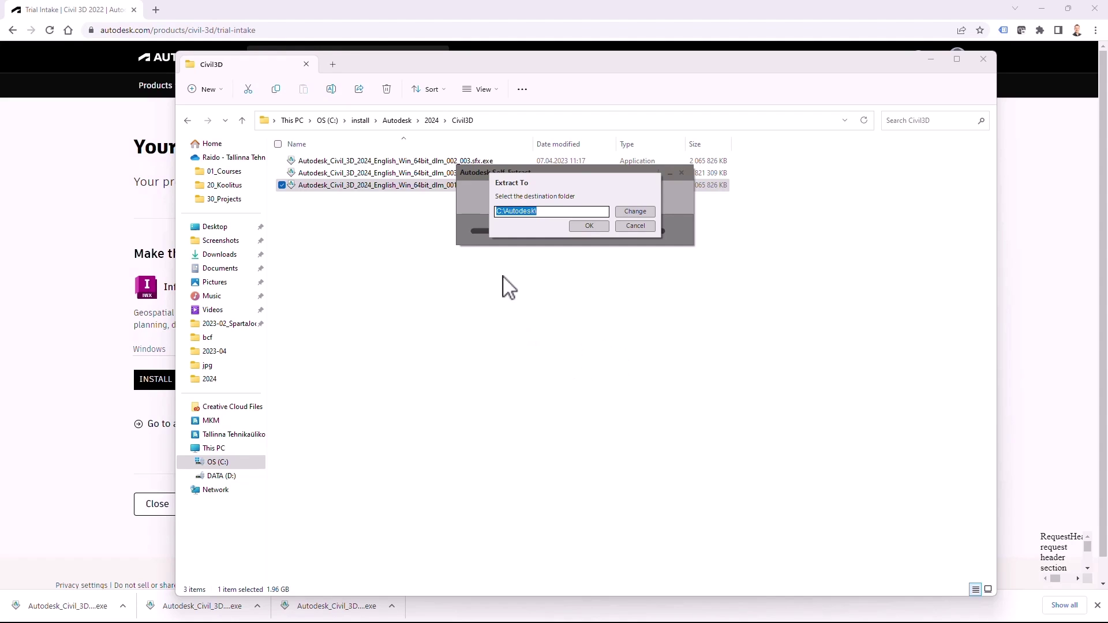
Step: Extract the installer into the Civil3D folder path copied from Explorer
click(377, 74)
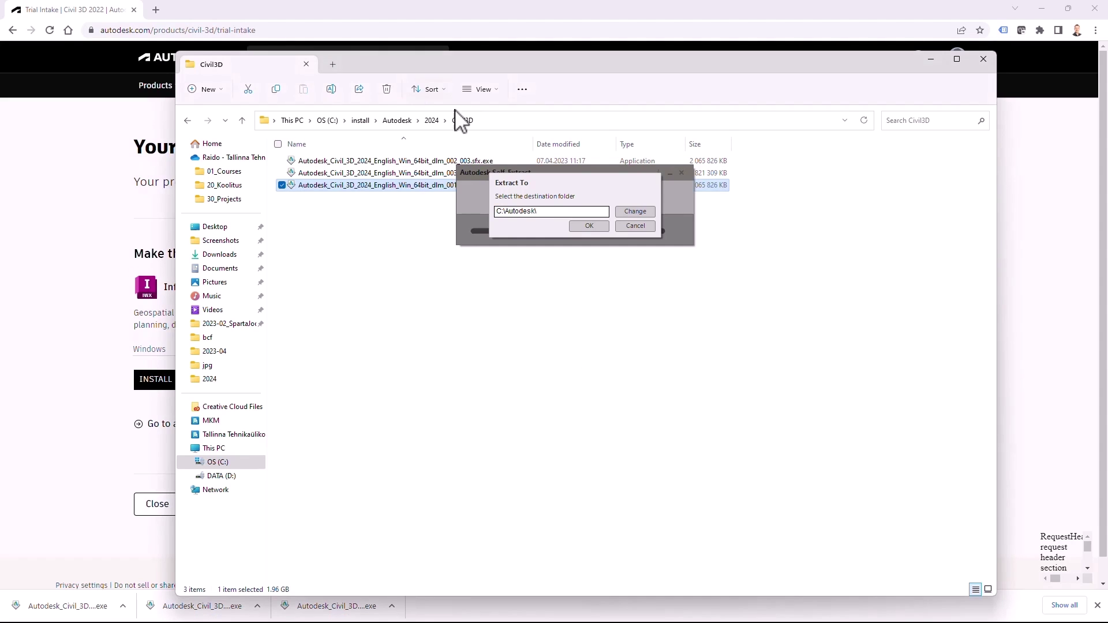
click(492, 120)
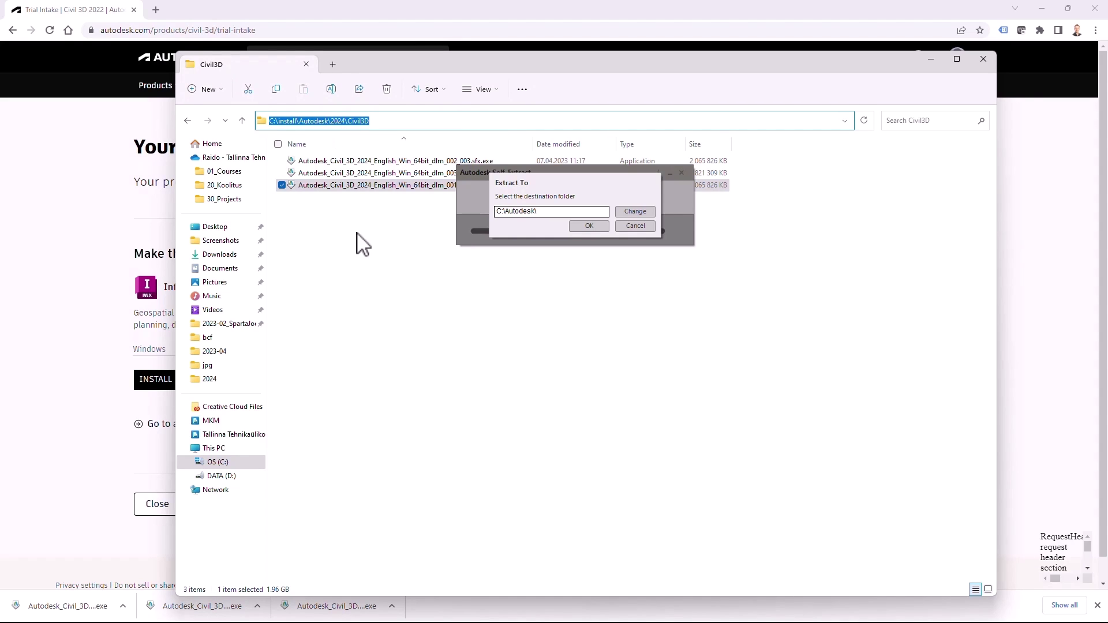
click(635, 210)
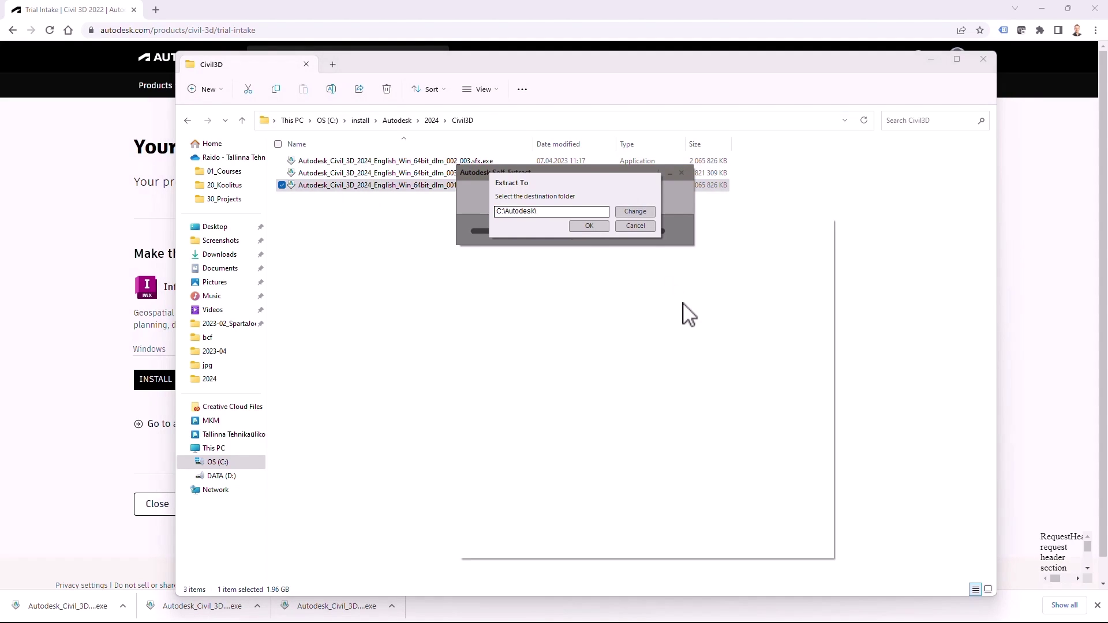
key(ctrl+v)
click(589, 226)
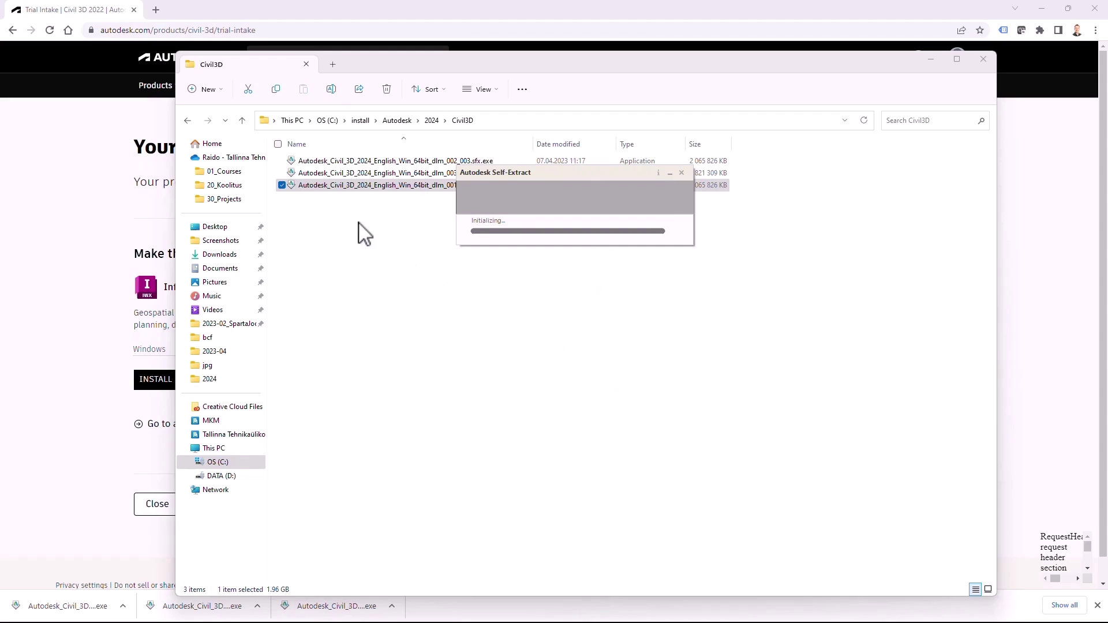
mouse_move(372, 161)
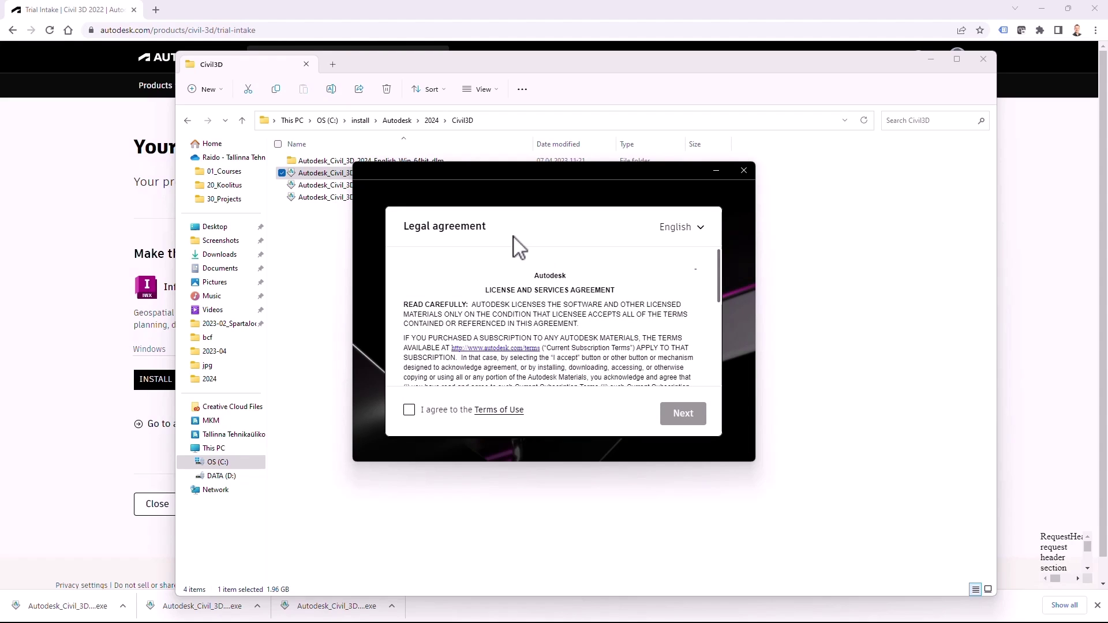
Step: Install Civil 3D 2024 with Subassembly Composer to C:\Program Files\Autodesk, then open the extracted folder
click(409, 411)
click(685, 415)
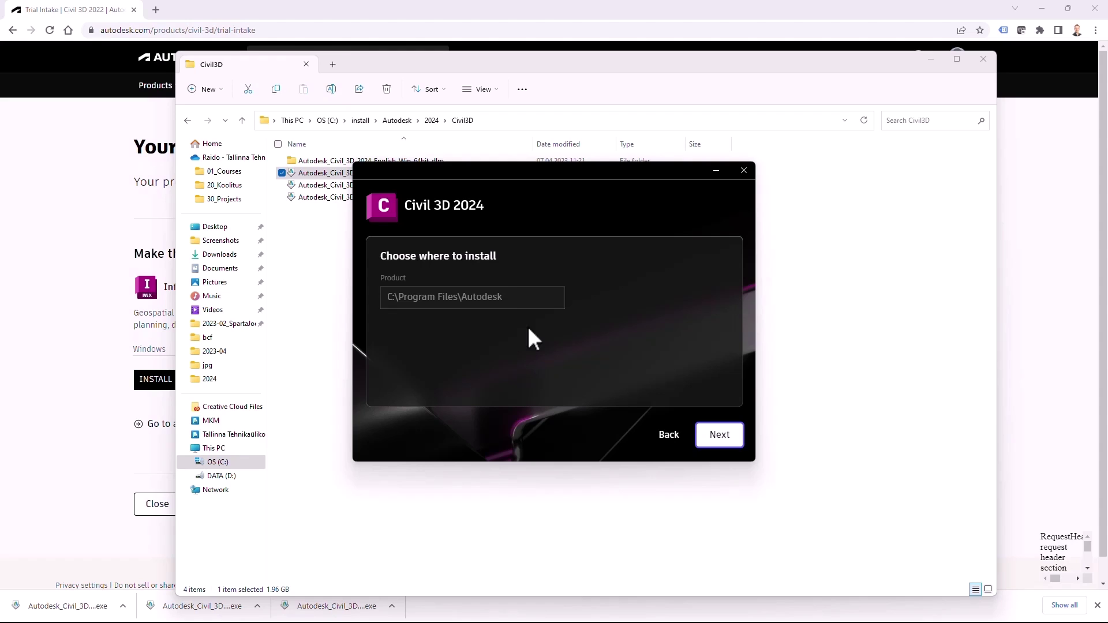
click(509, 300)
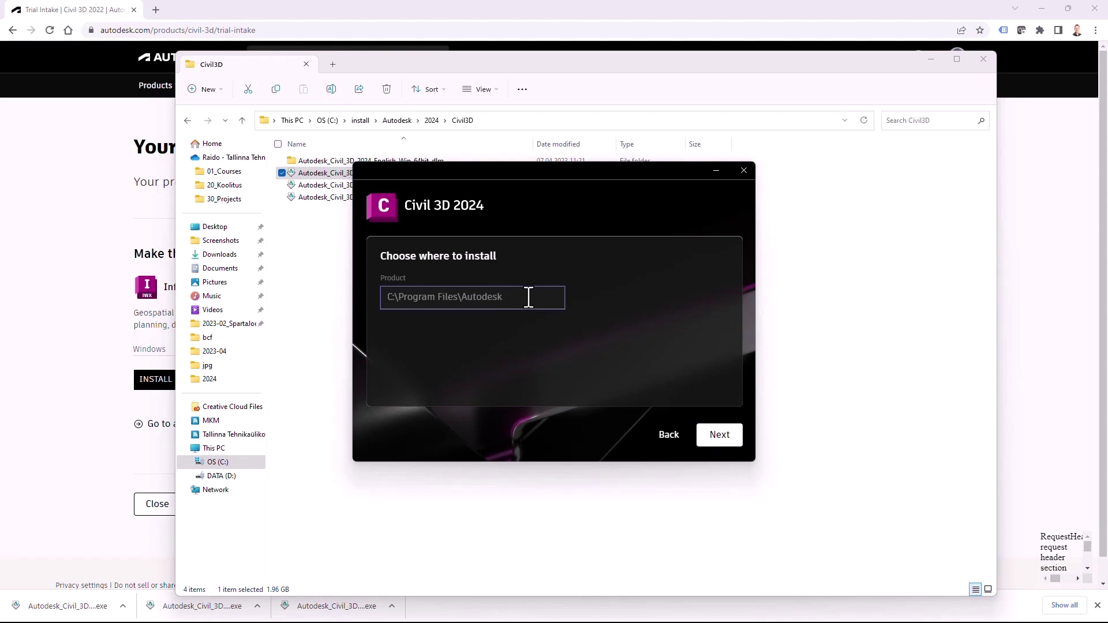
click(715, 437)
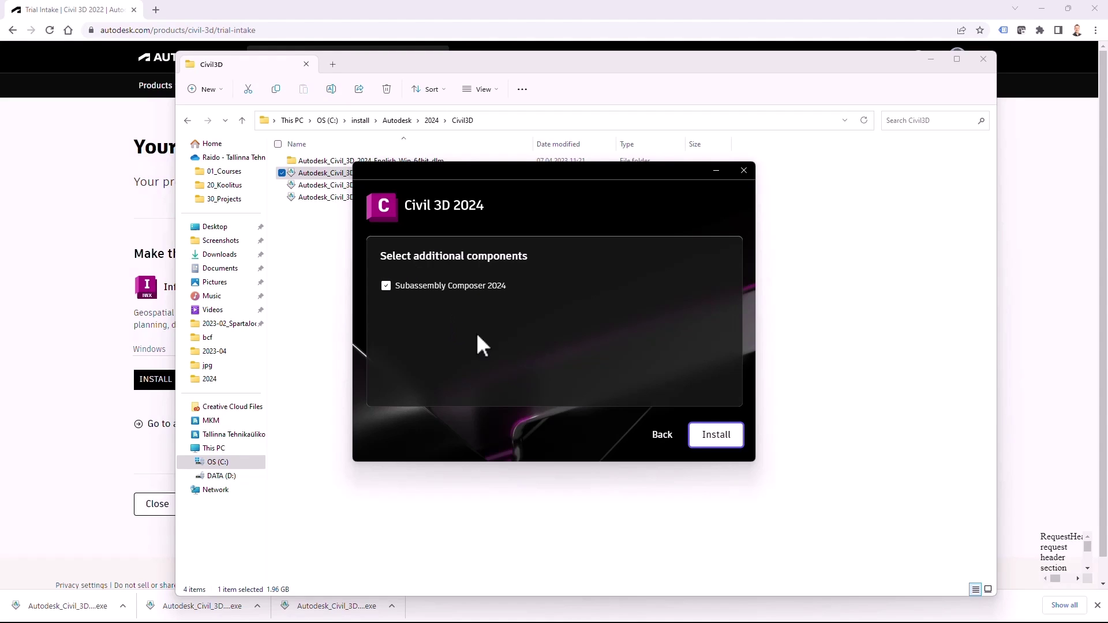
click(715, 440)
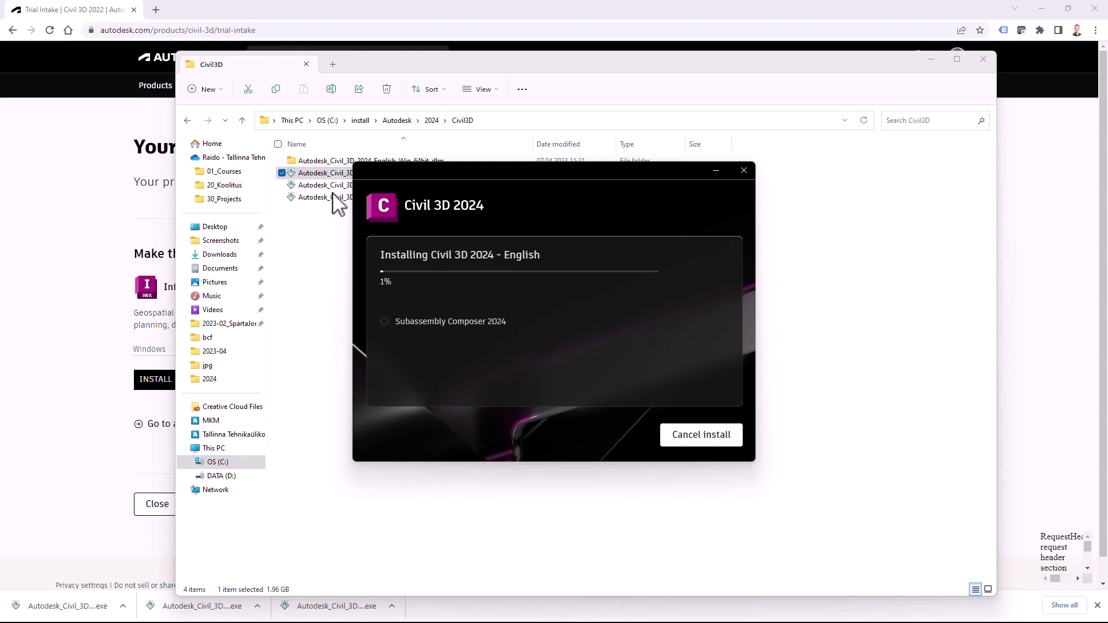
click(316, 162)
double_click(316, 162)
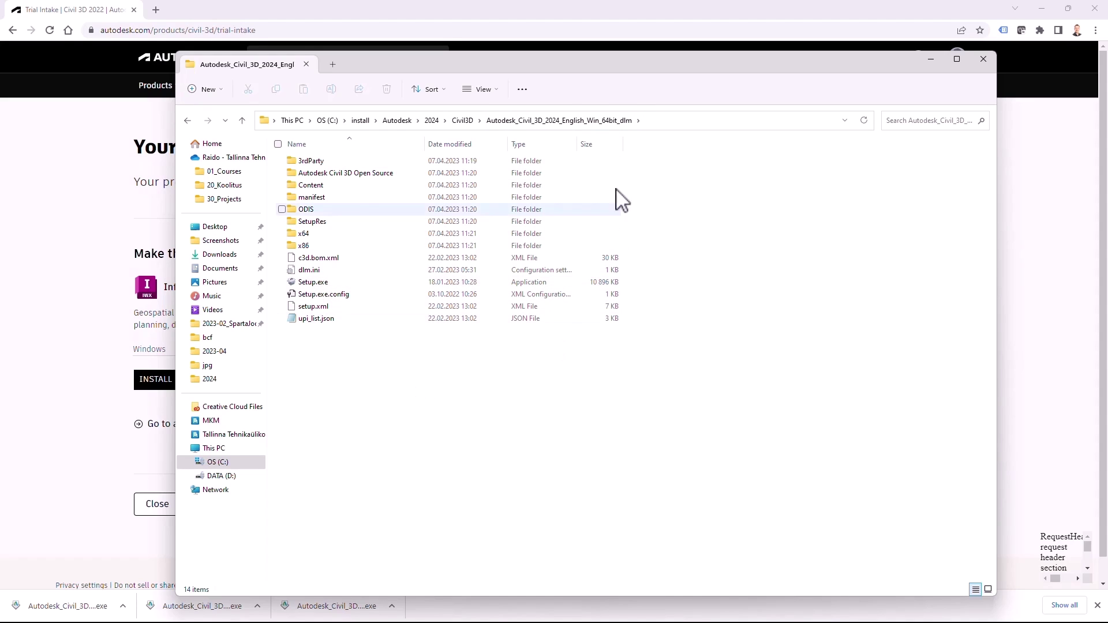
Step: Go back to the Civil3D folder, look over its installer files and dlm folder, and minimize Explorer
click(463, 121)
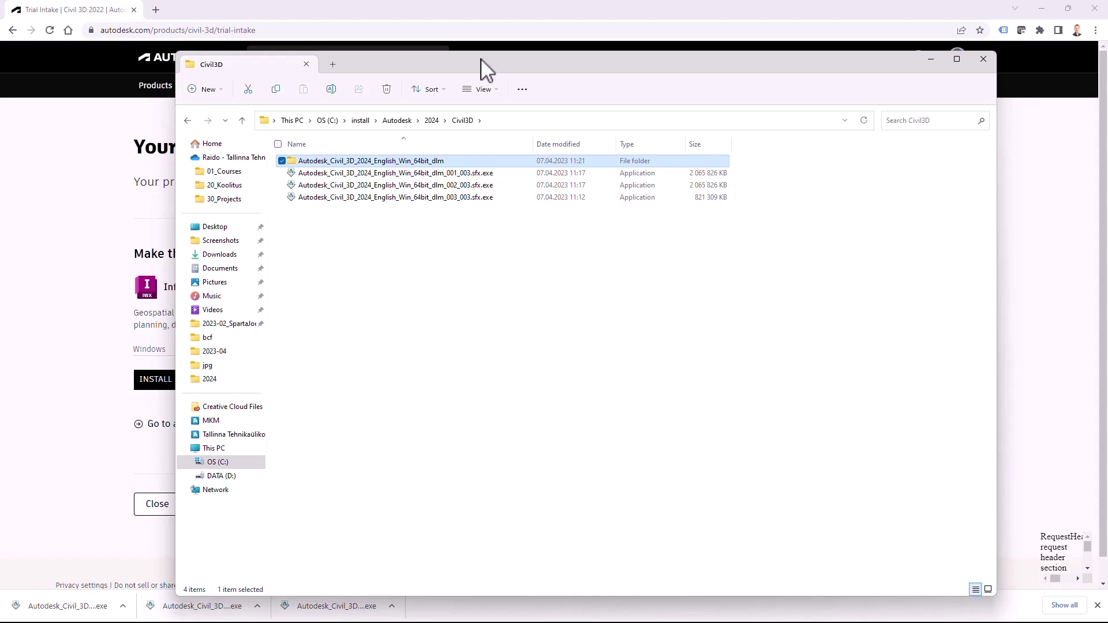
click(462, 172)
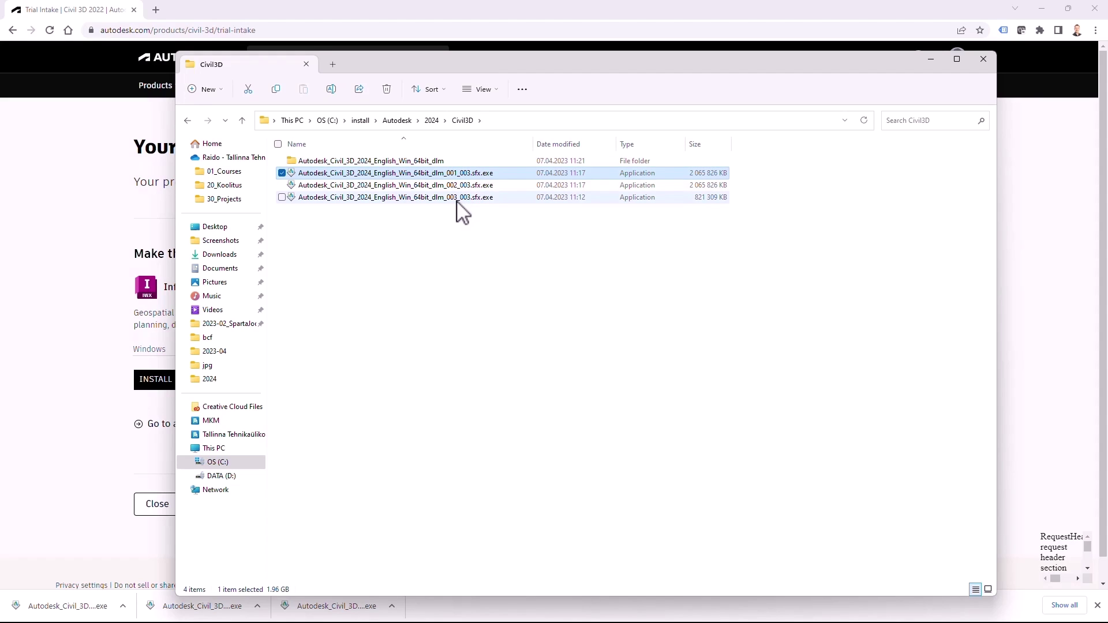
click(459, 197)
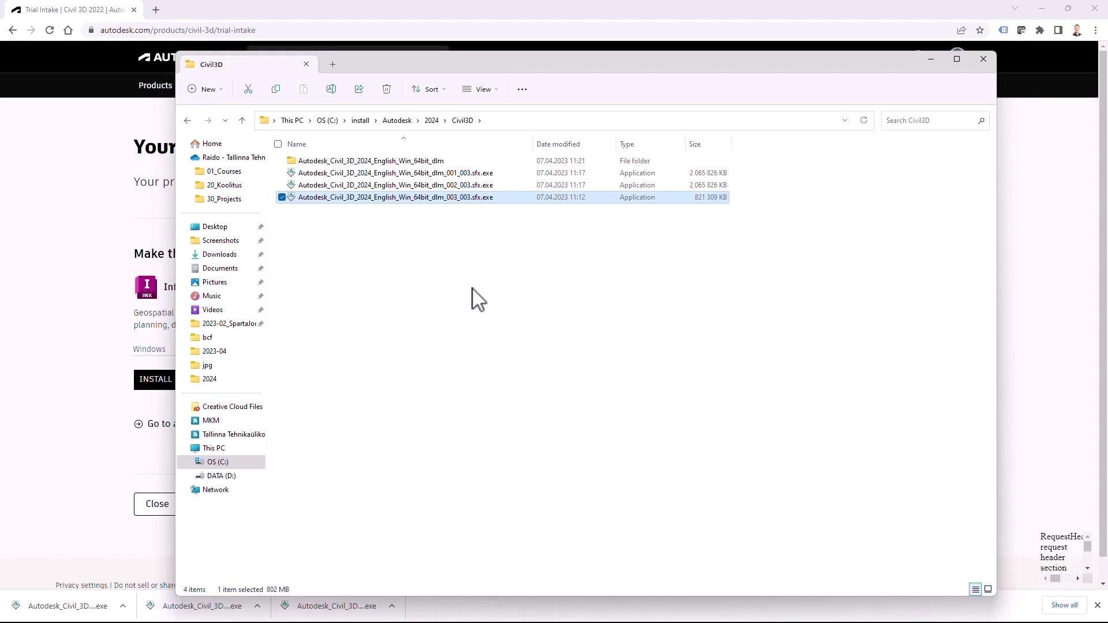
click(401, 162)
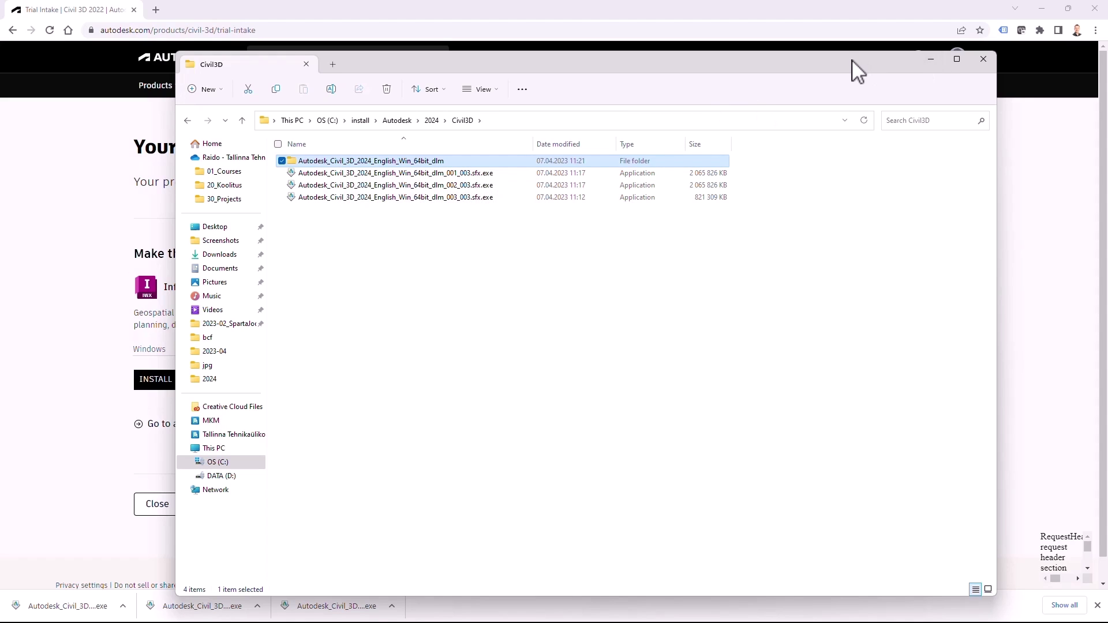
drag(930, 60, 857, 66)
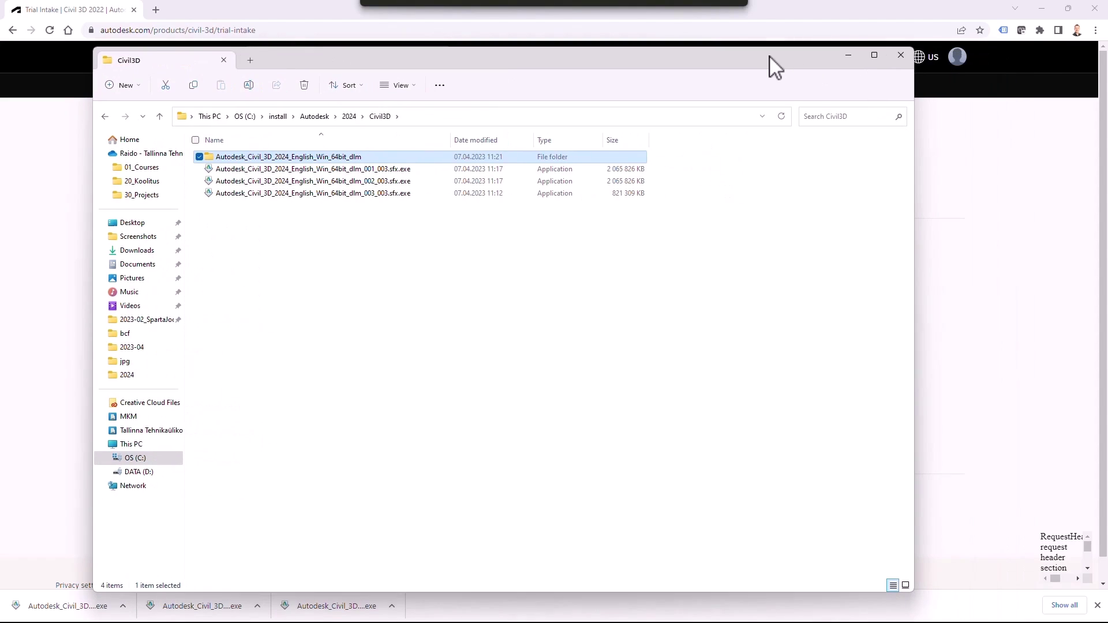
click(849, 57)
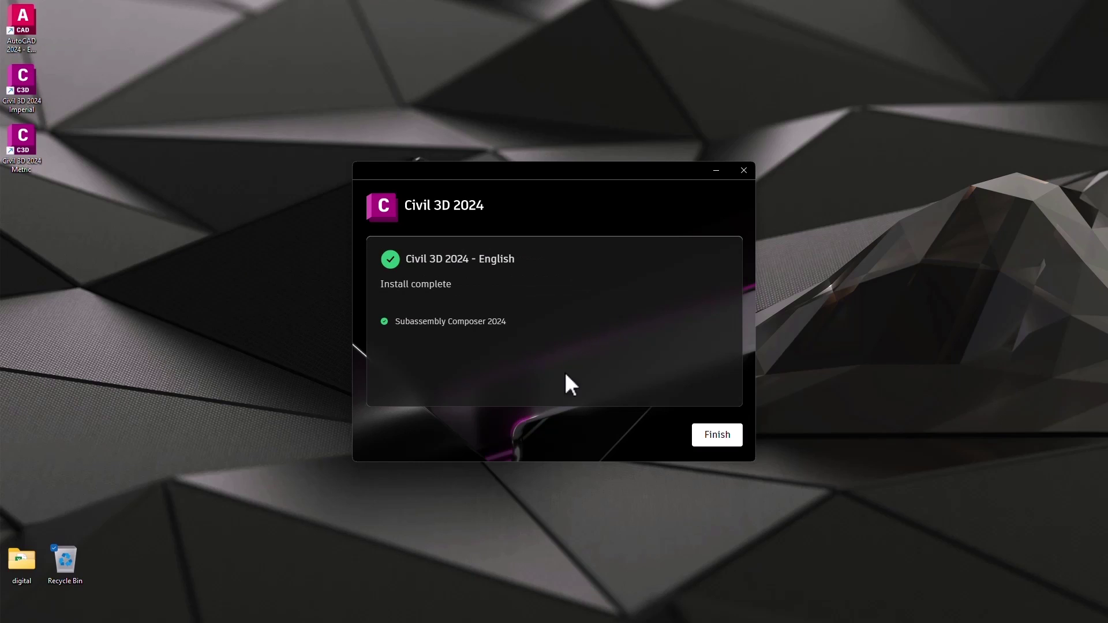
Step: Close the installer with Finish once Install complete appears
click(724, 450)
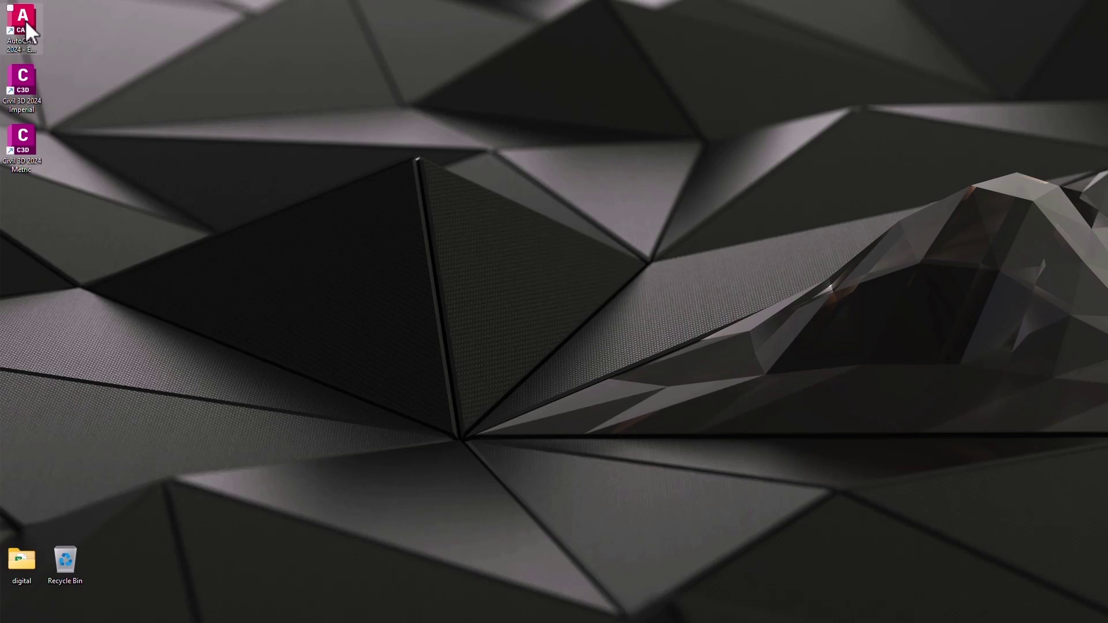
Step: Launch Civil 3D 2024 Metric from its desktop shortcut and wait for the trial start page
double_click(18, 152)
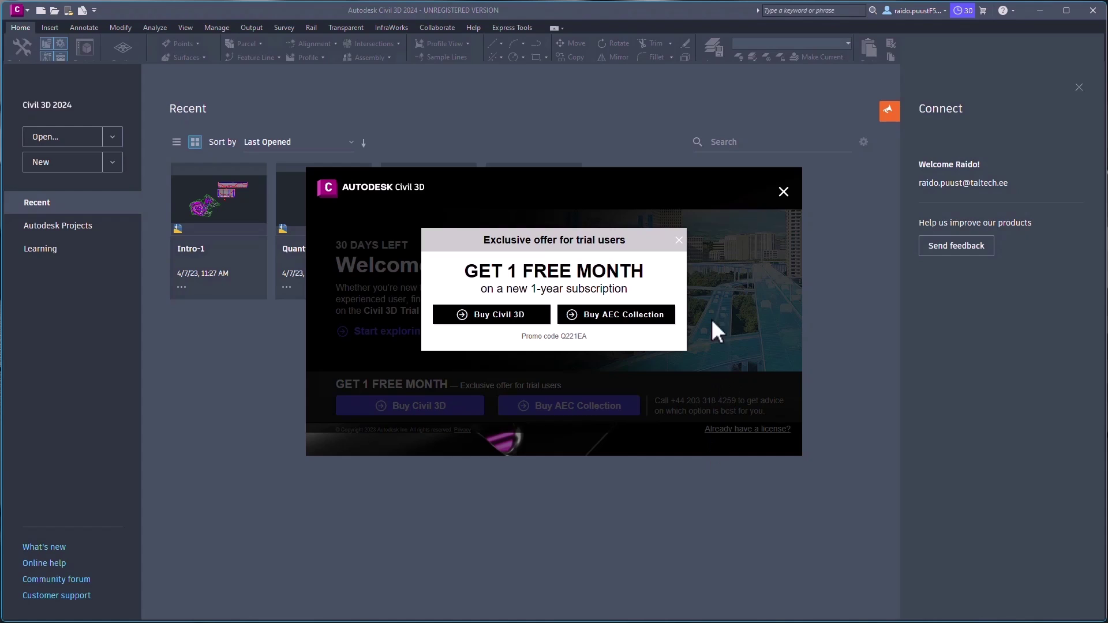
Step: Dismiss the exclusive offer and trial welcome pop-ups, checking the trial status details once
click(680, 240)
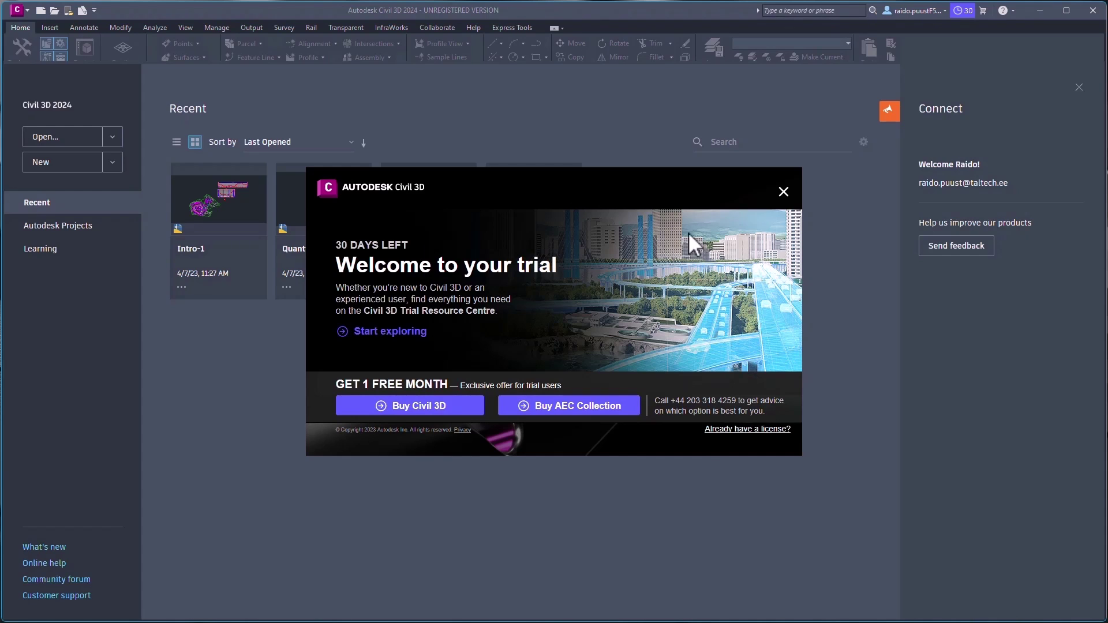
click(783, 192)
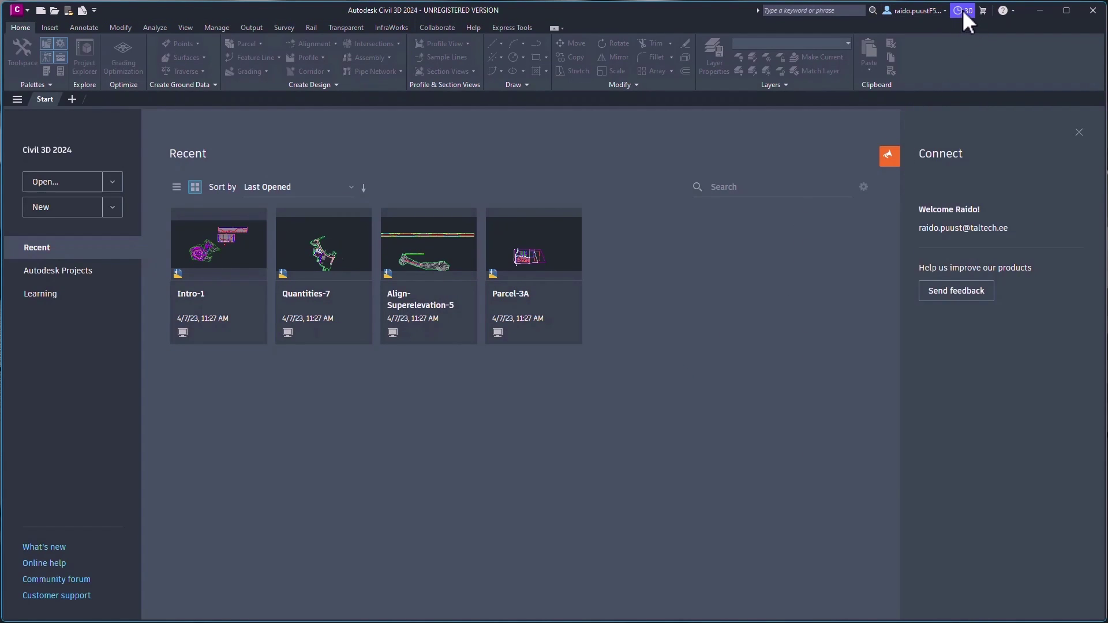
click(964, 10)
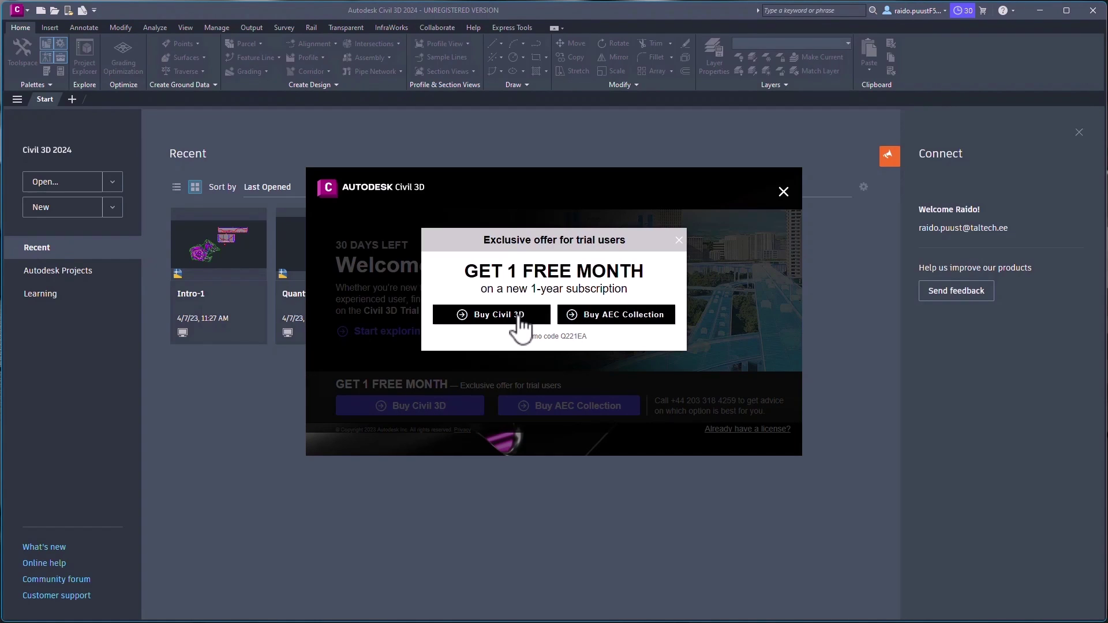
click(784, 193)
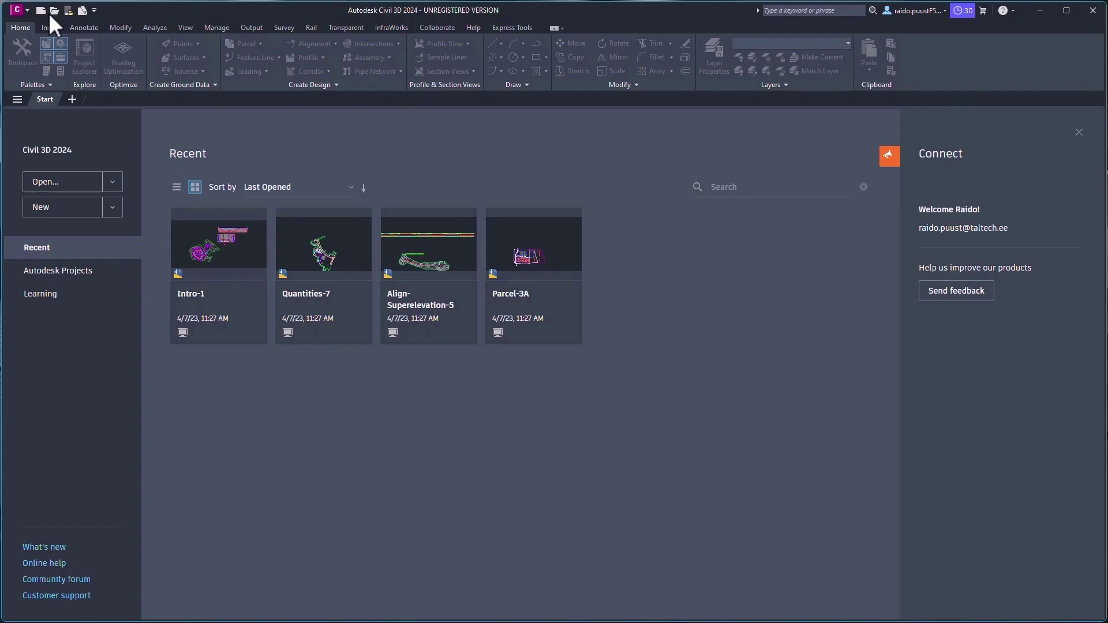
Step: Bring up the Select Template dialog from the Start page's new-drawing options
click(17, 16)
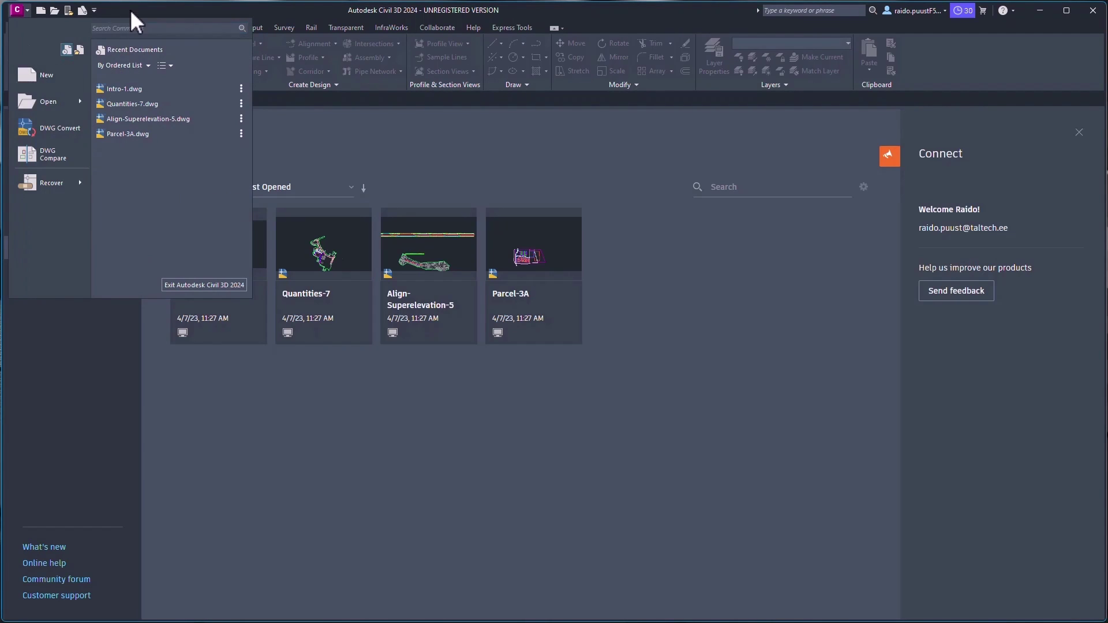
key(Escape)
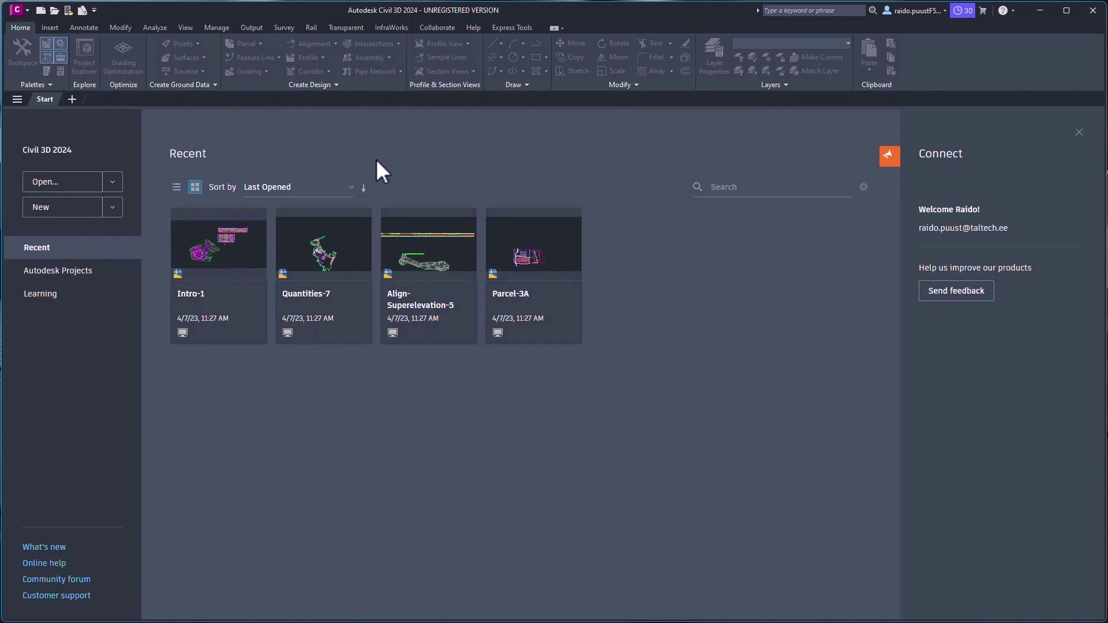
click(113, 212)
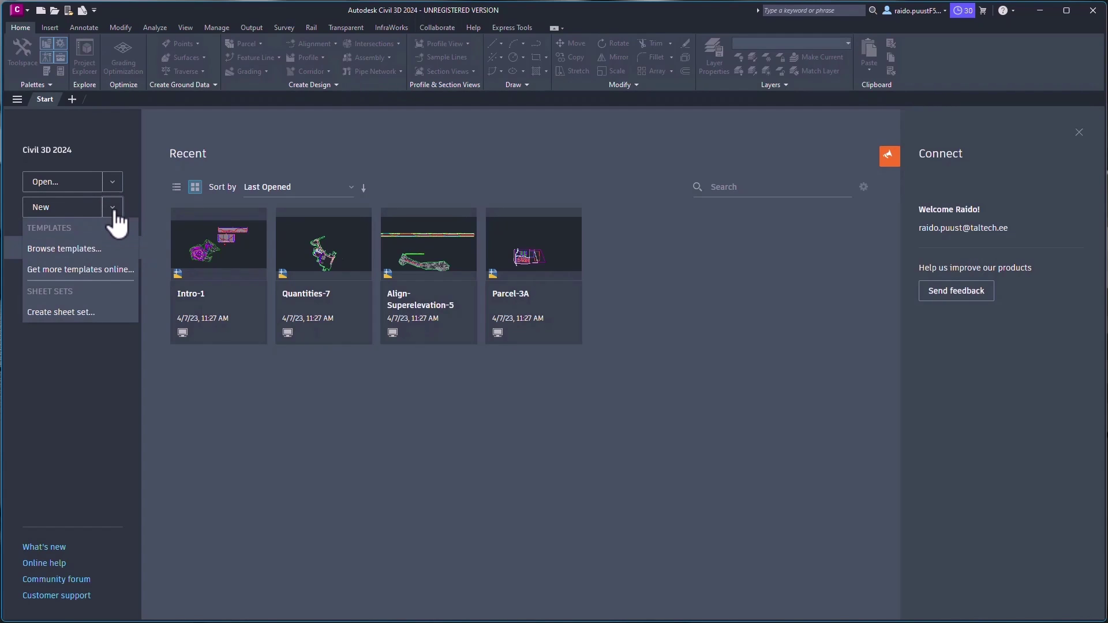
click(73, 253)
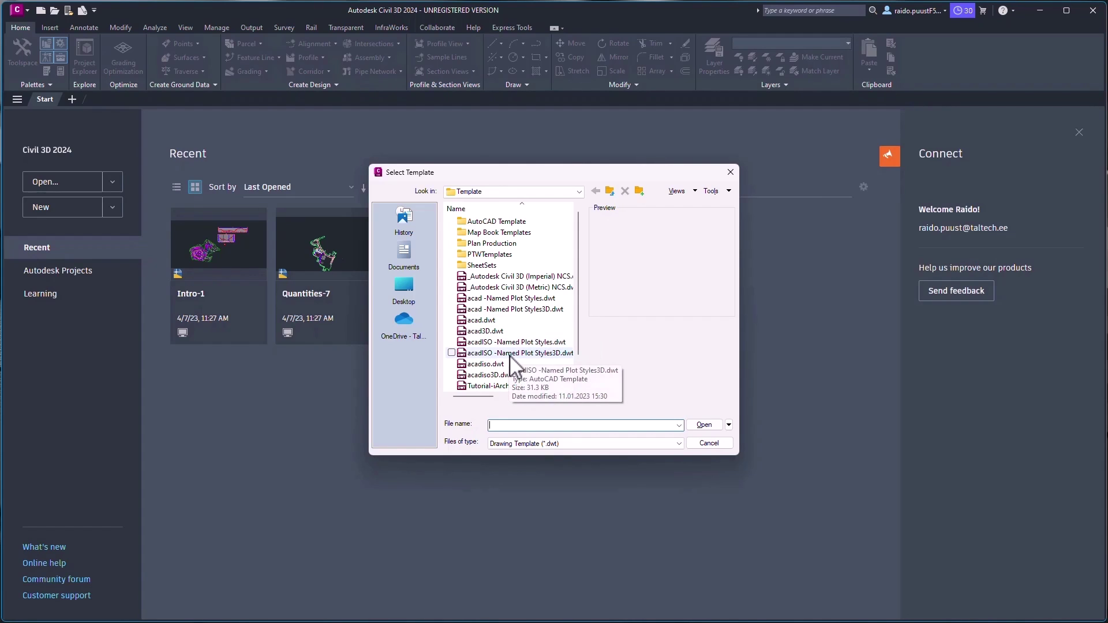
Step: Create Drawing1 from the _Autodesk Civil 3D (Metric) NCS.dwt template
click(512, 365)
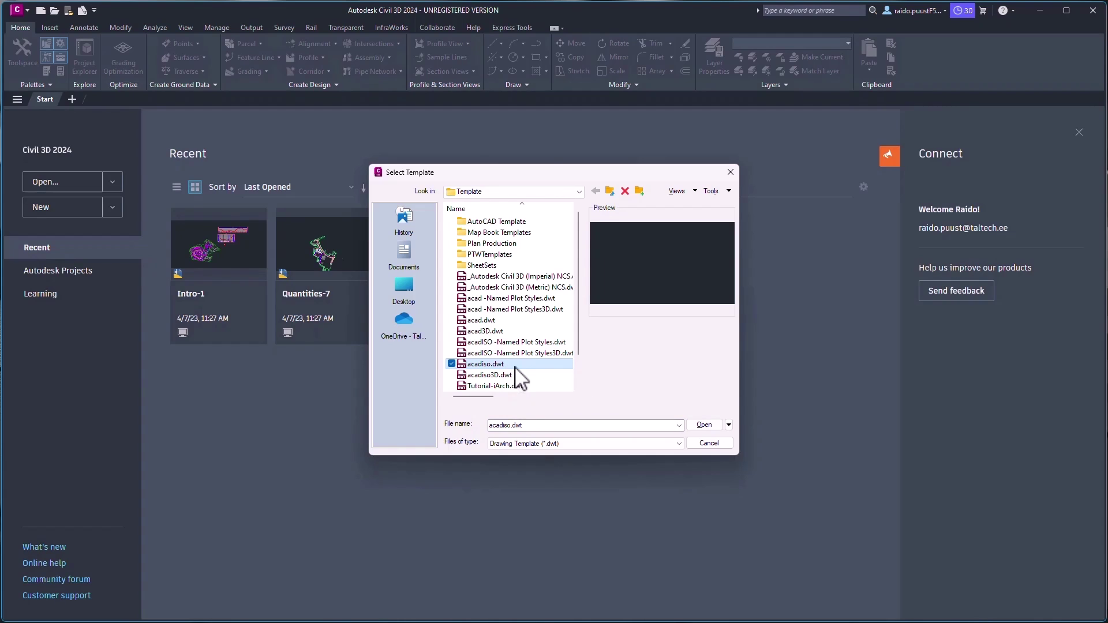
click(523, 289)
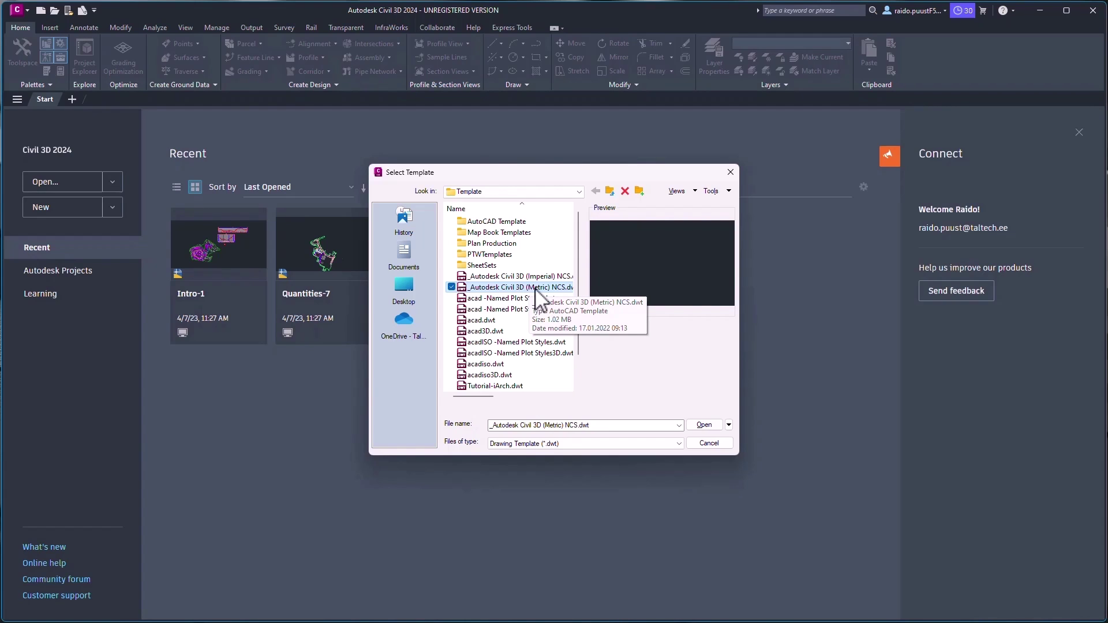
click(704, 425)
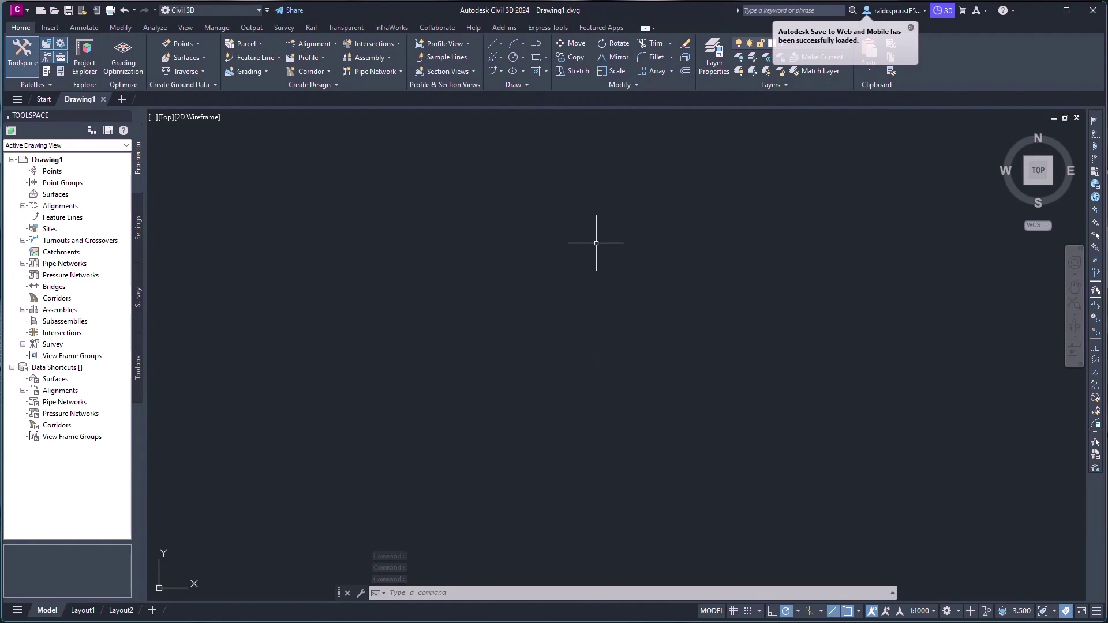
mouse_move(80, 98)
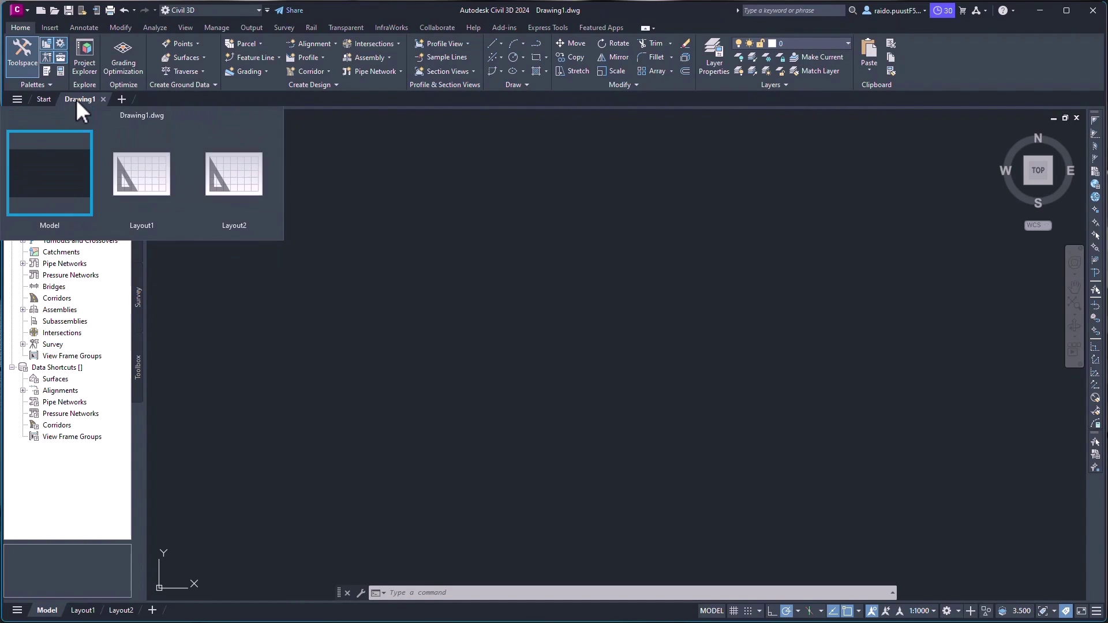
Step: Save Drawing1 as Drawing1.dwg on the Desktop in AutoCAD 2018 Drawing format
click(17, 13)
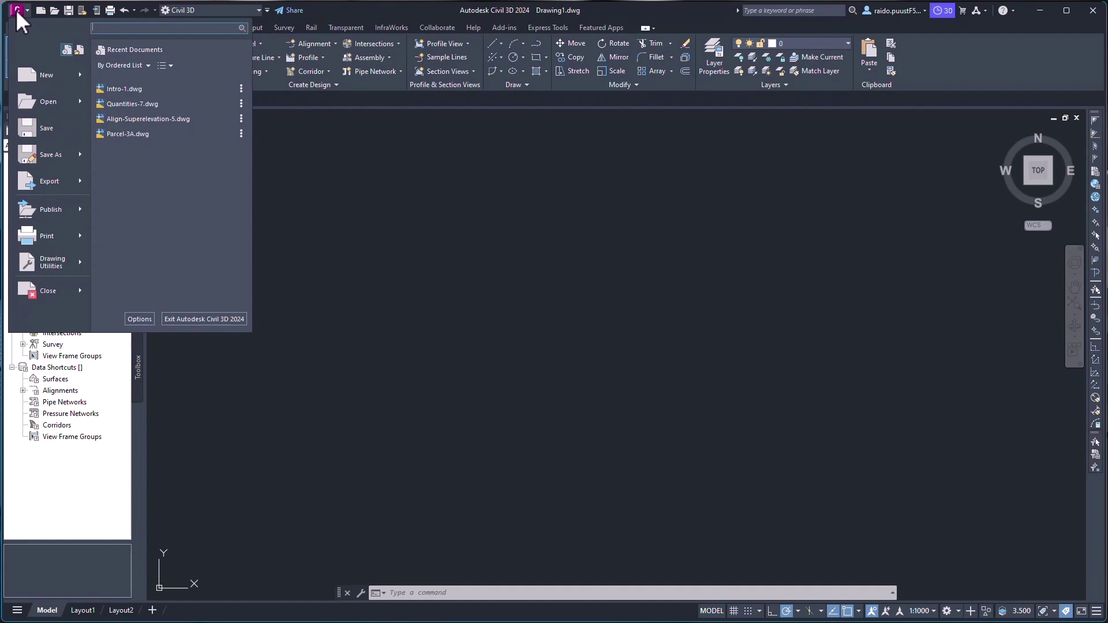
click(351, 6)
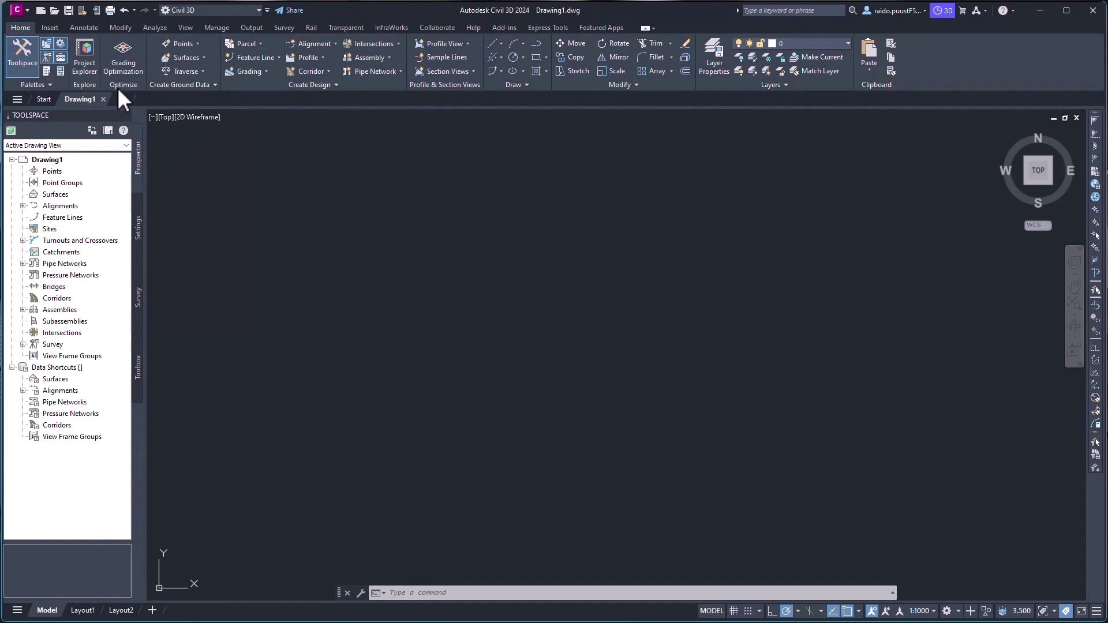
right_click(80, 100)
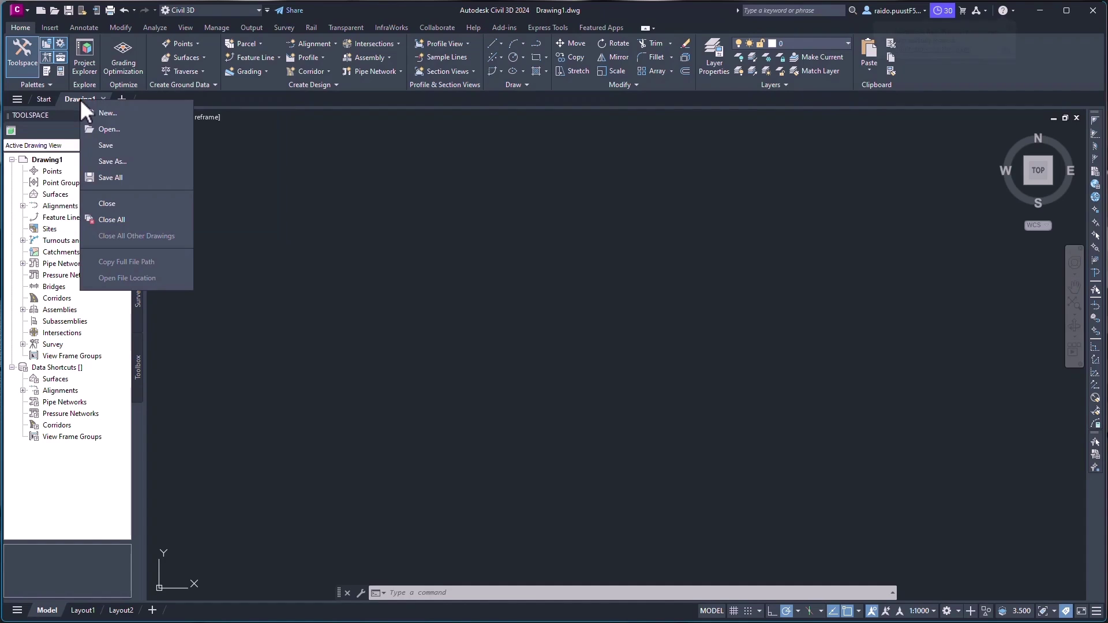
click(112, 162)
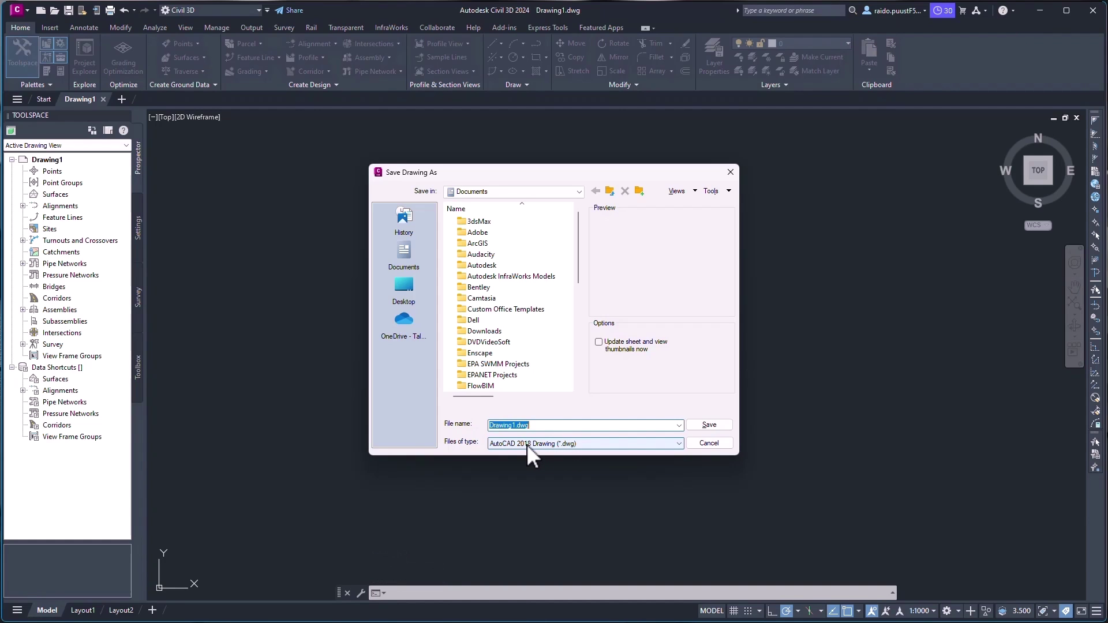
click(527, 444)
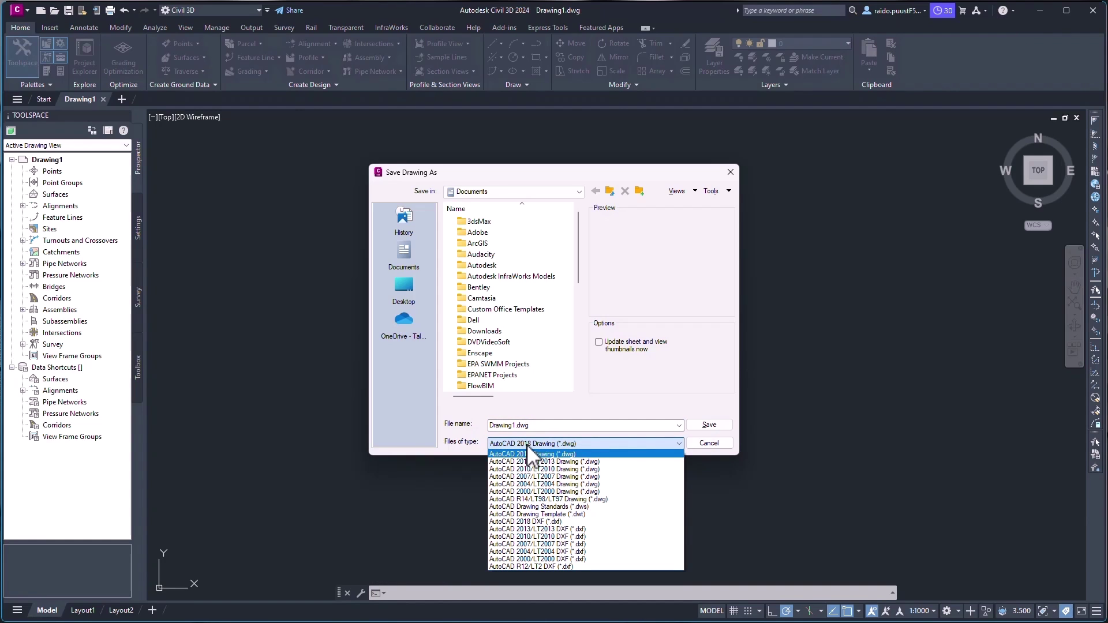
click(466, 448)
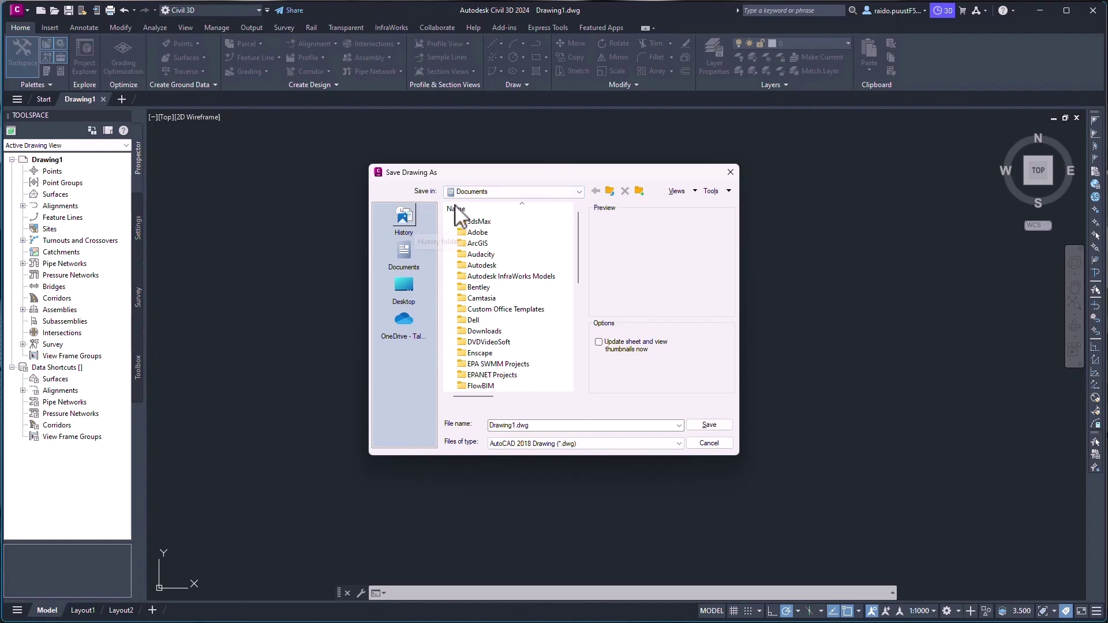
click(471, 191)
click(472, 202)
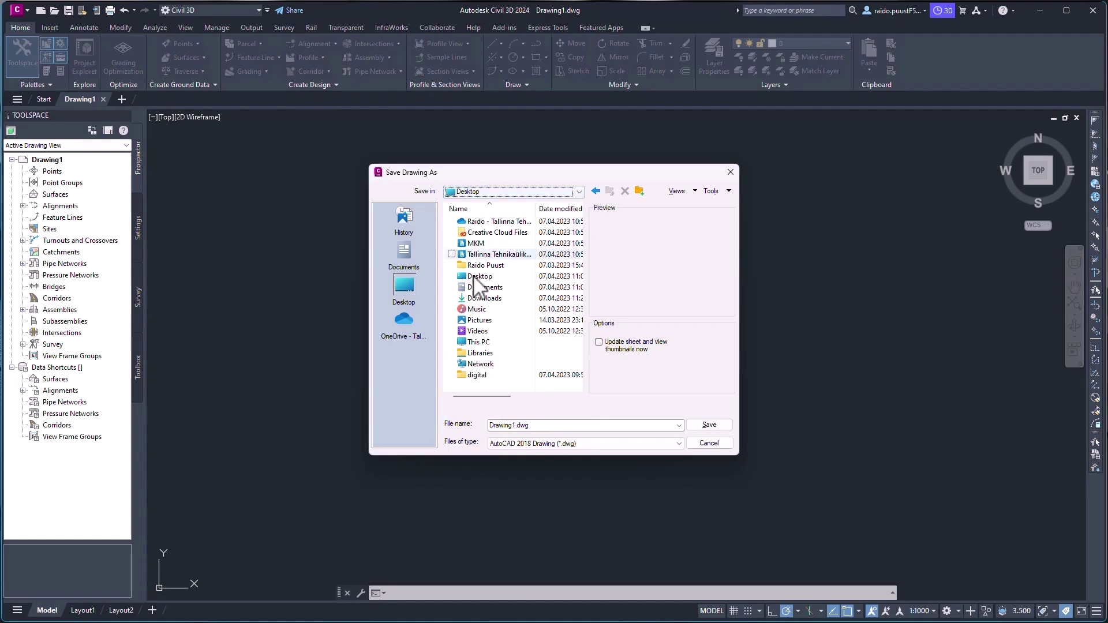
click(710, 425)
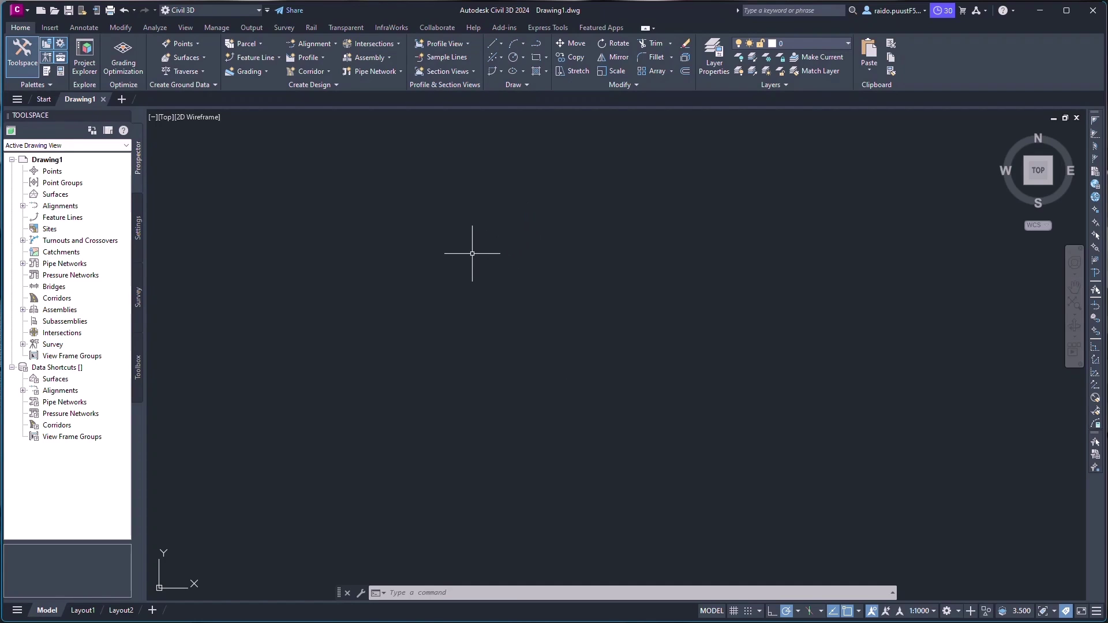
Step: Browse the Quick Access Toolbar workspace list, leaving Civil 3D as the current workspace
click(252, 12)
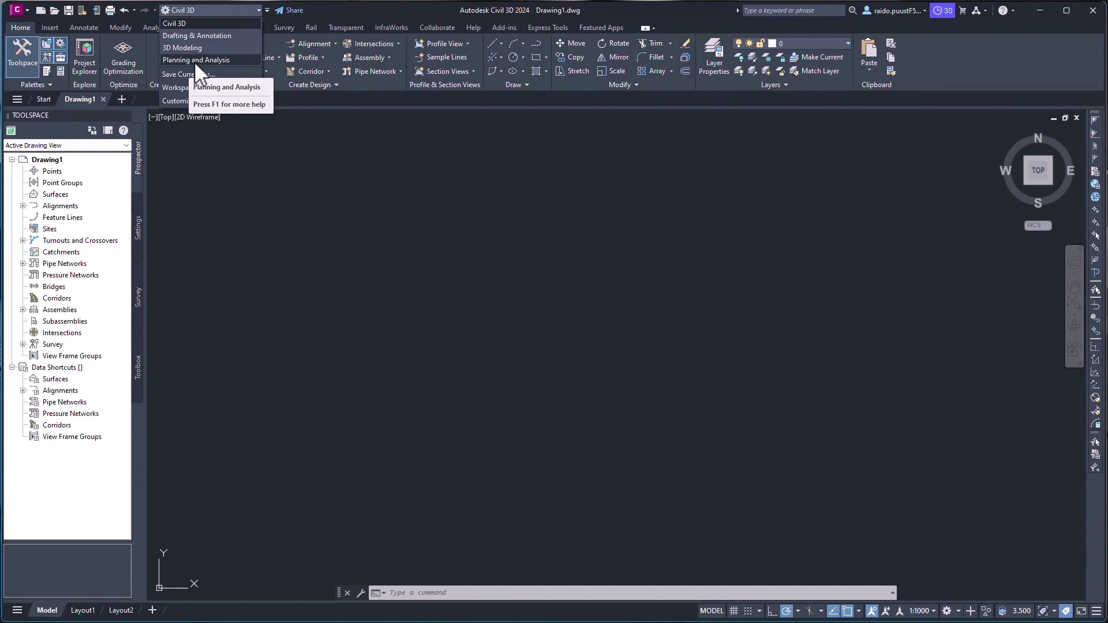
click(372, 8)
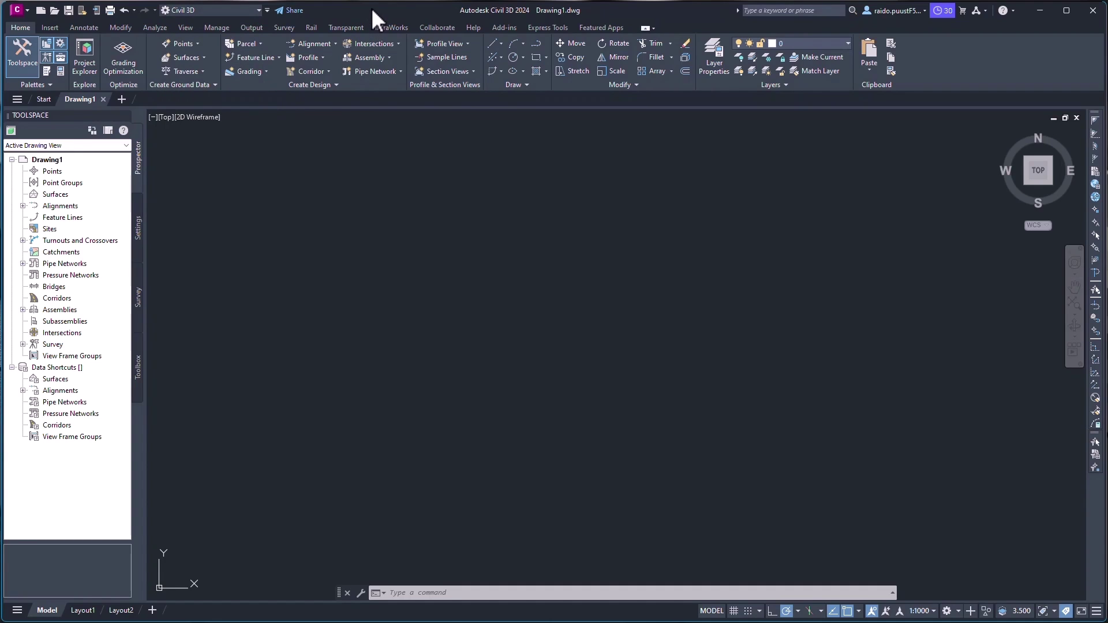